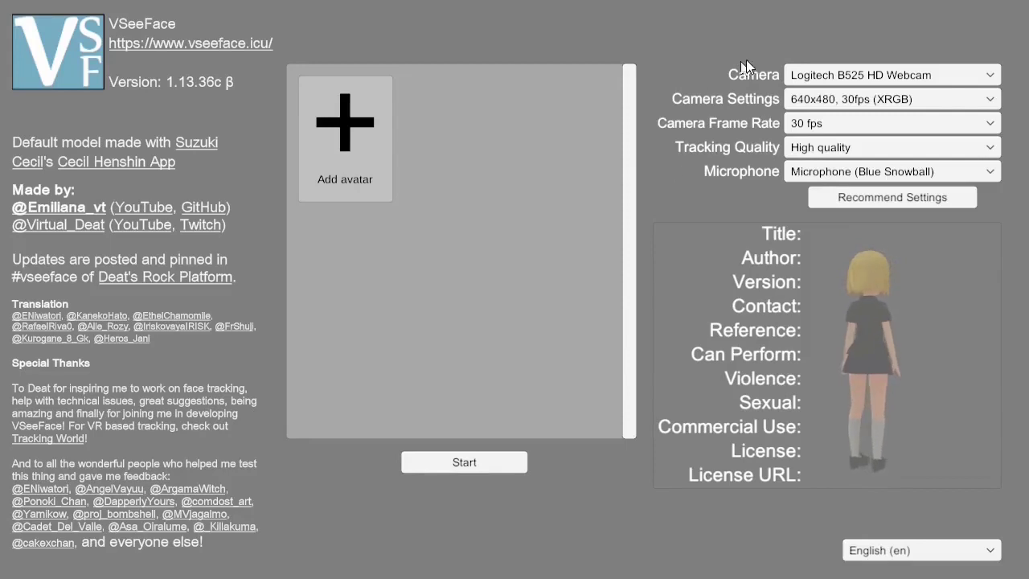
# Step: Check the camera choice and look through the available camera resolution settings for the Logitech B525 HD Webcam
pyautogui.click(804, 79)
pyautogui.click(753, 116)
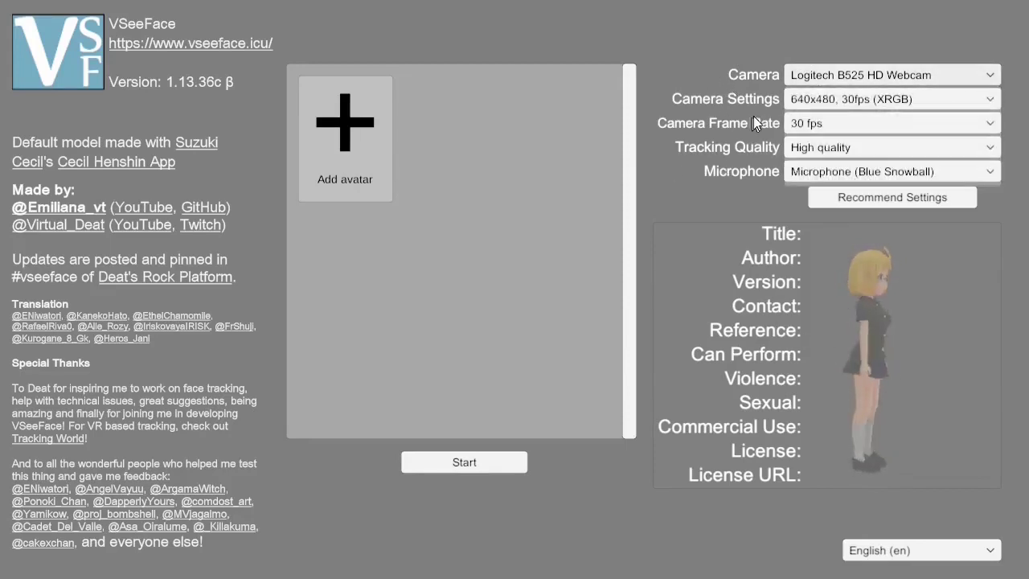
pyautogui.click(828, 103)
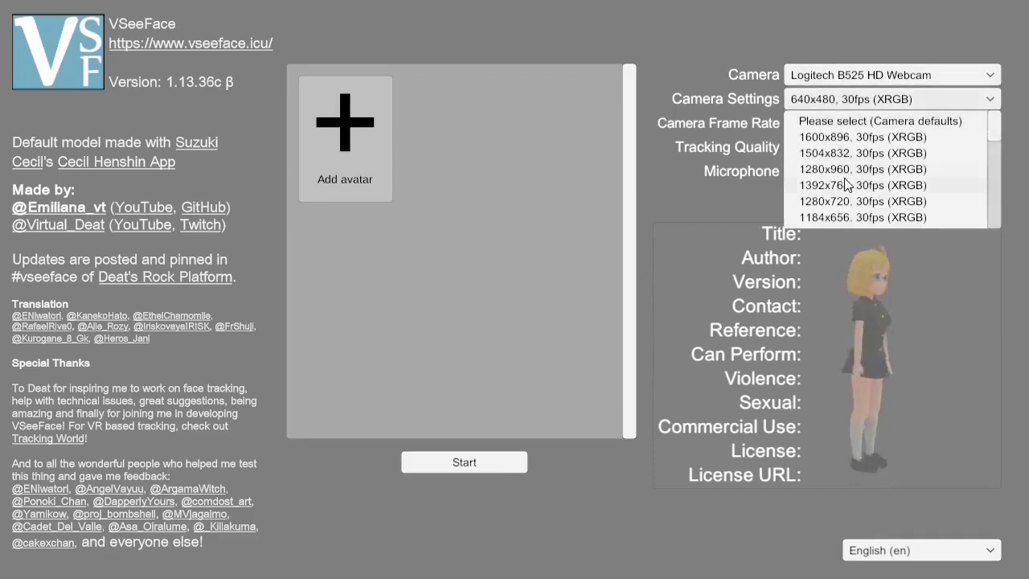
pyautogui.scroll(-1, 784, 197)
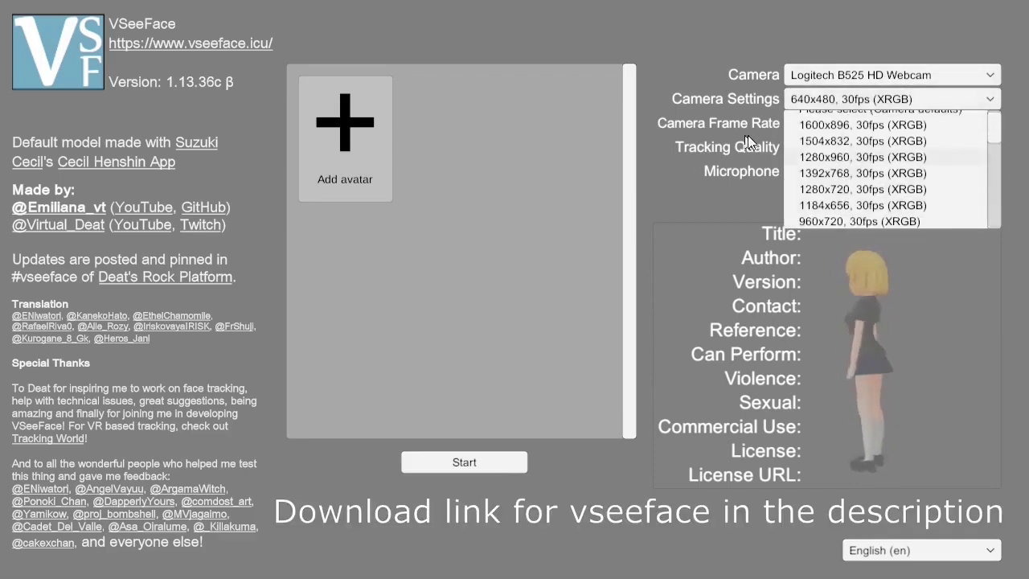
pyautogui.scroll(1, 826, 179)
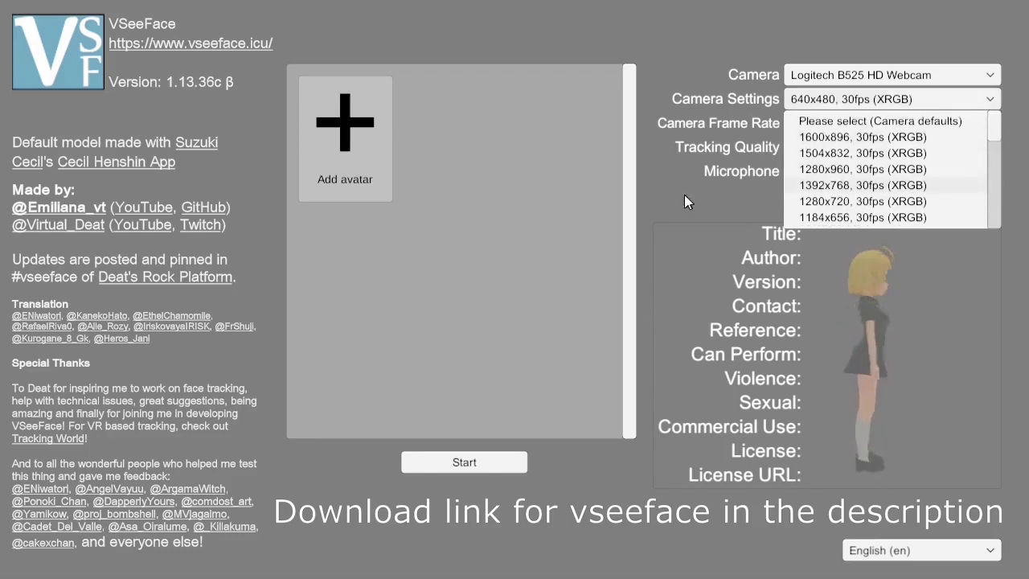
pyautogui.click(713, 170)
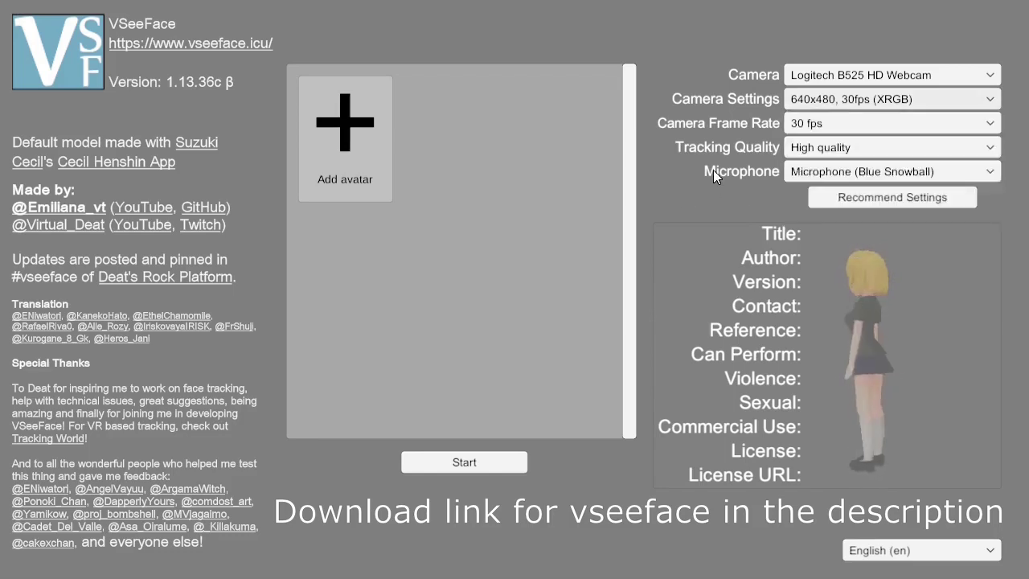
pyautogui.click(802, 102)
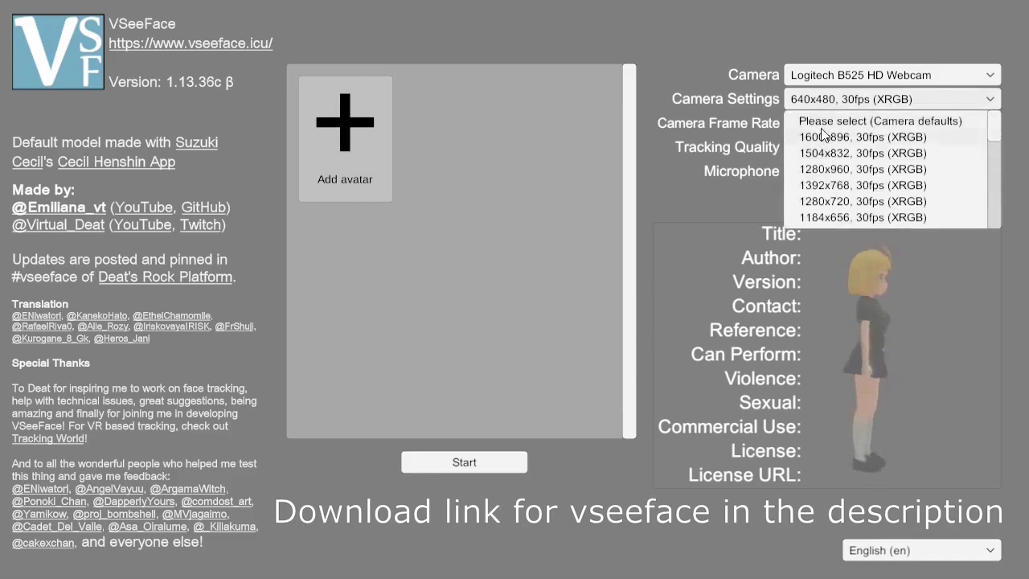
pyautogui.click(777, 146)
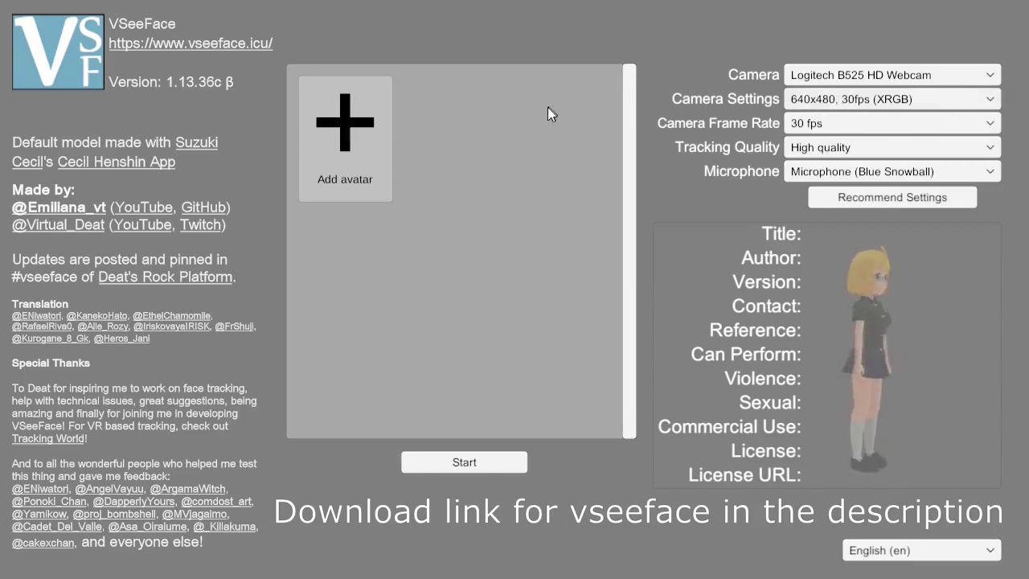
# Step: Look through the available camera frame rates and keep the current one
pyautogui.click(820, 122)
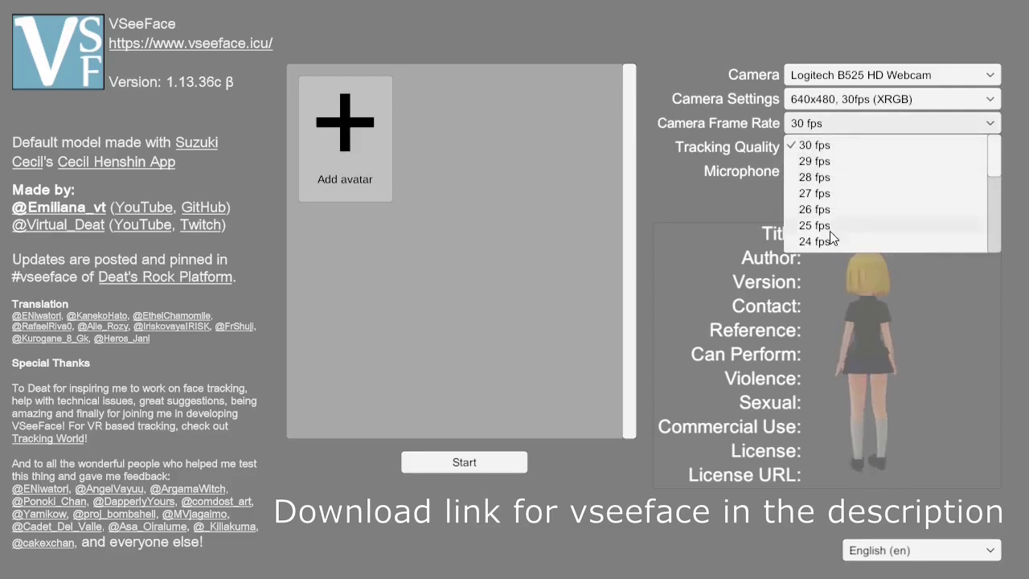
pyautogui.scroll(-1, 827, 217)
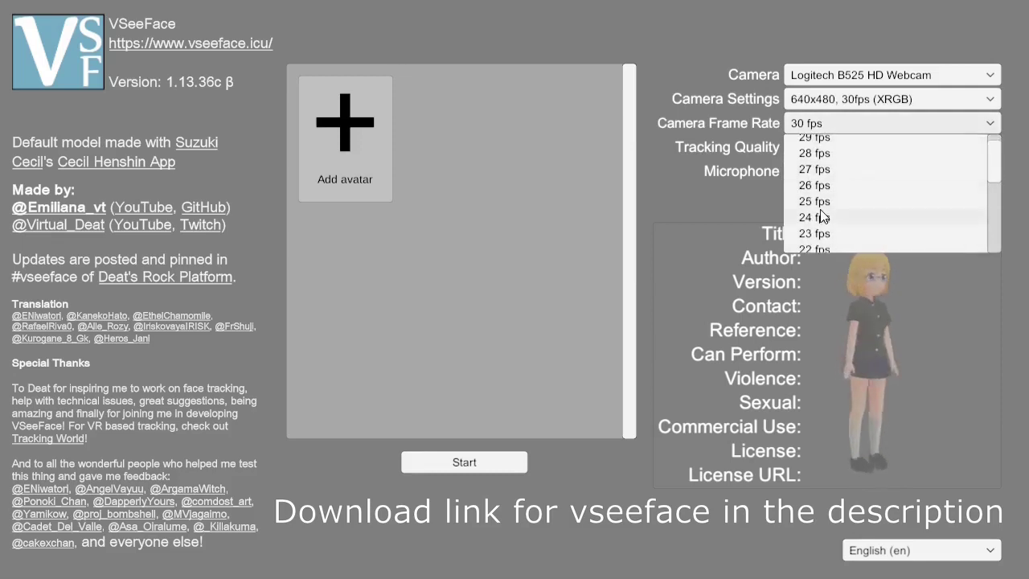
pyautogui.scroll(1, 824, 221)
pyautogui.scroll(1, 807, 221)
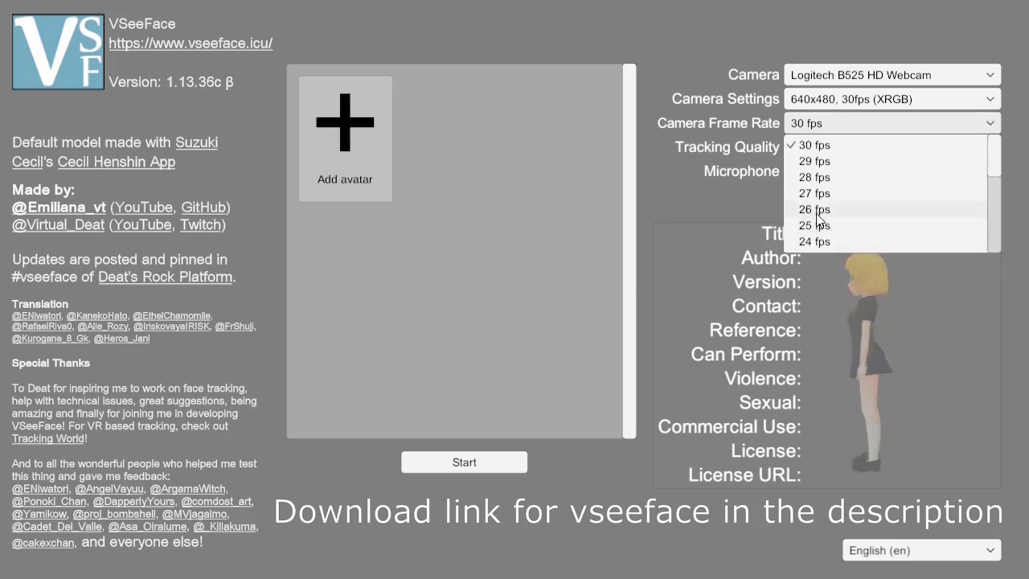
pyautogui.click(766, 149)
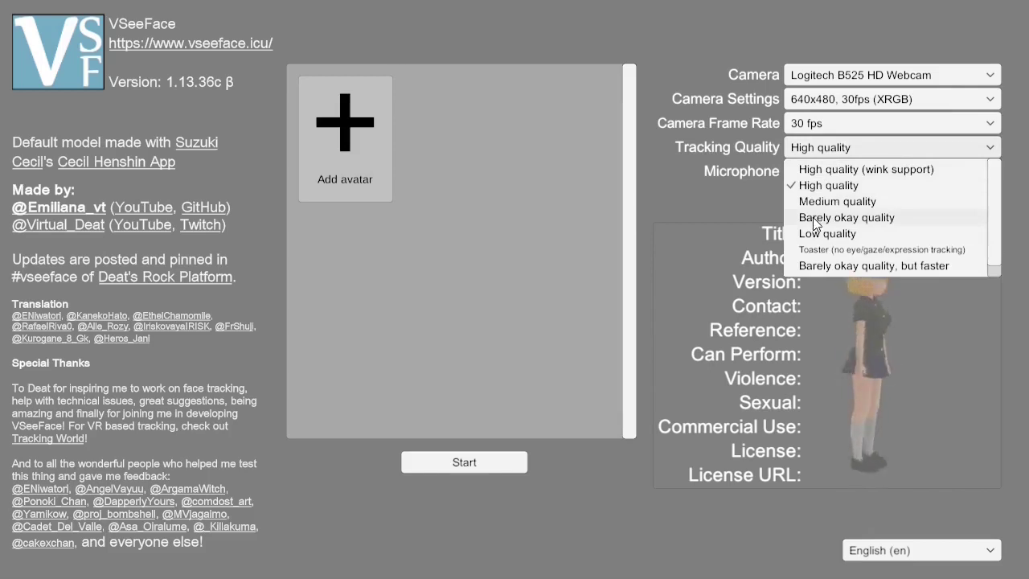
# Step: Switch the tracking quality to Toaster and back to High quality, and check the available microphones
pyautogui.click(826, 250)
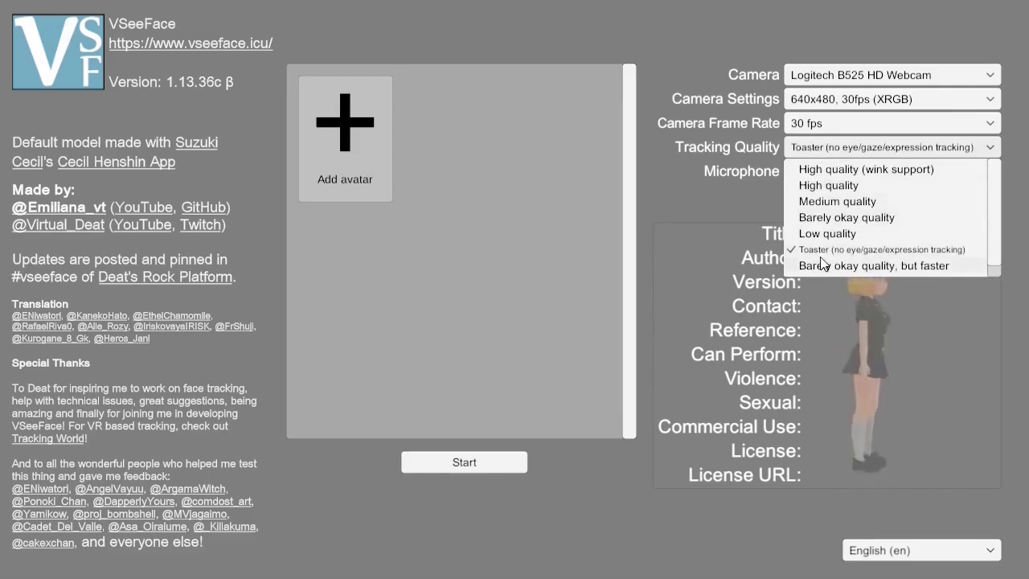
pyautogui.click(819, 190)
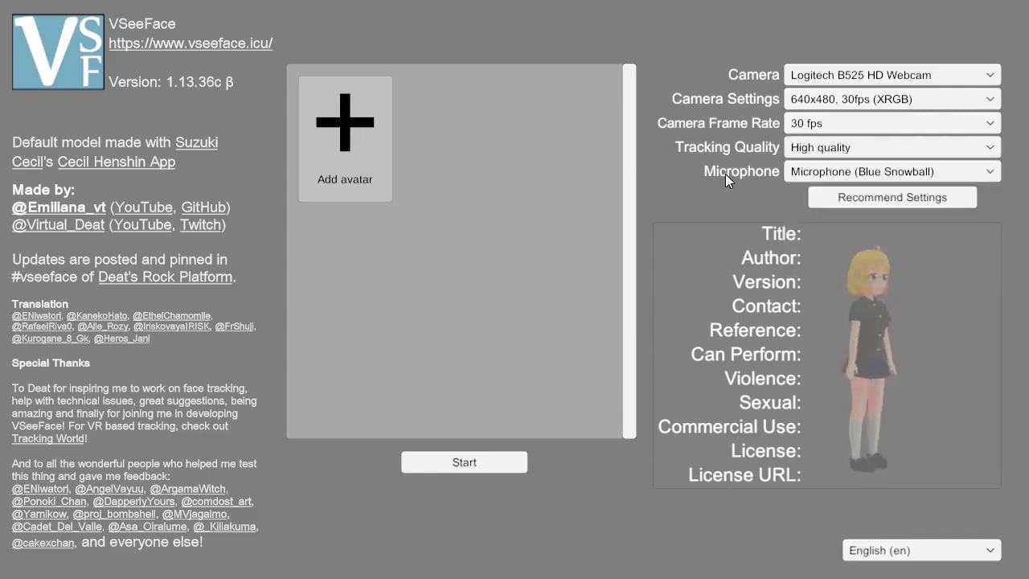
pyautogui.click(808, 172)
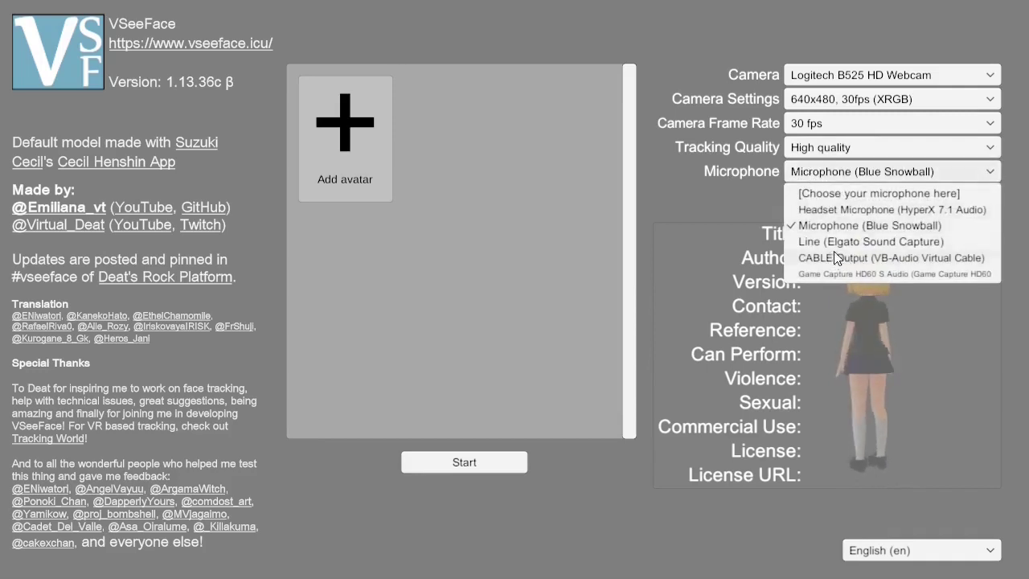
pyautogui.click(899, 52)
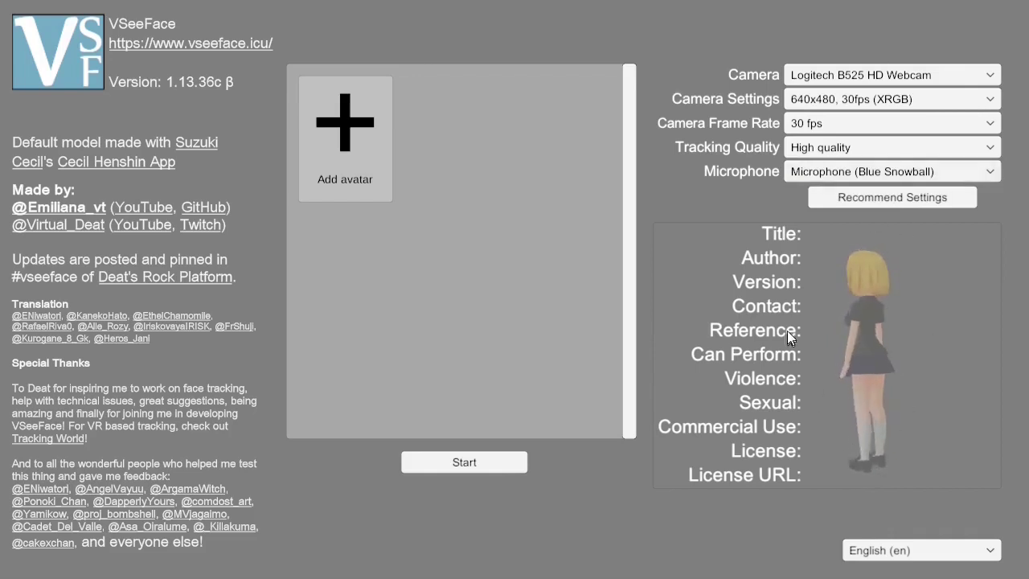
# Step: Start VSeeFace with the default avatar, and switch to the black-haired avatar 1
pyautogui.click(502, 467)
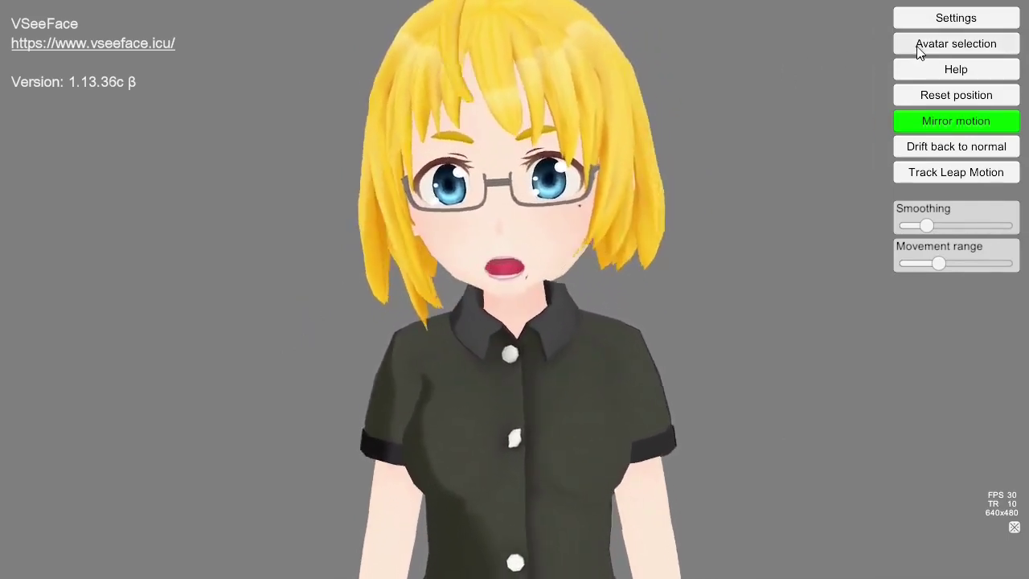
pyautogui.click(919, 47)
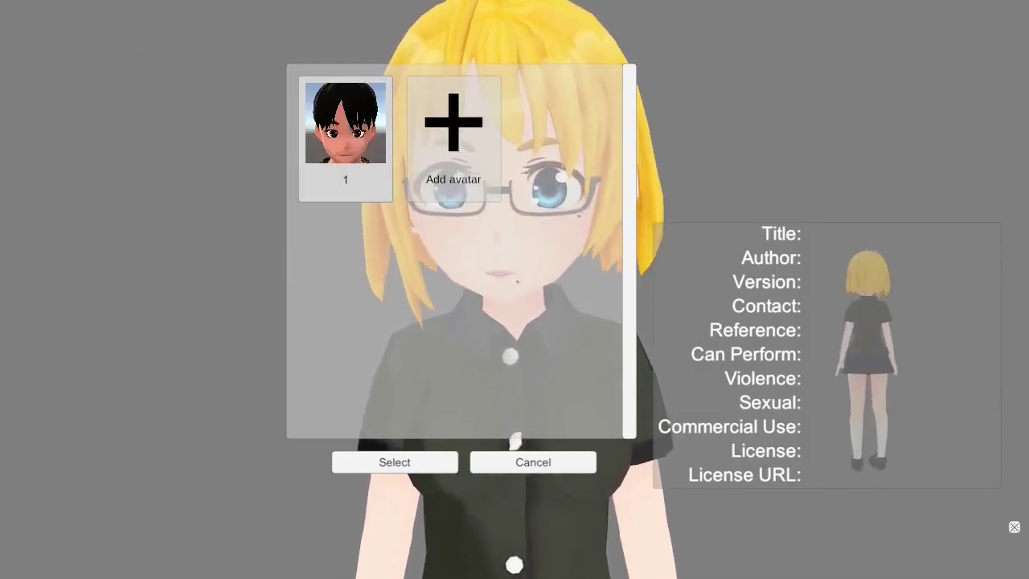
pyautogui.click(405, 465)
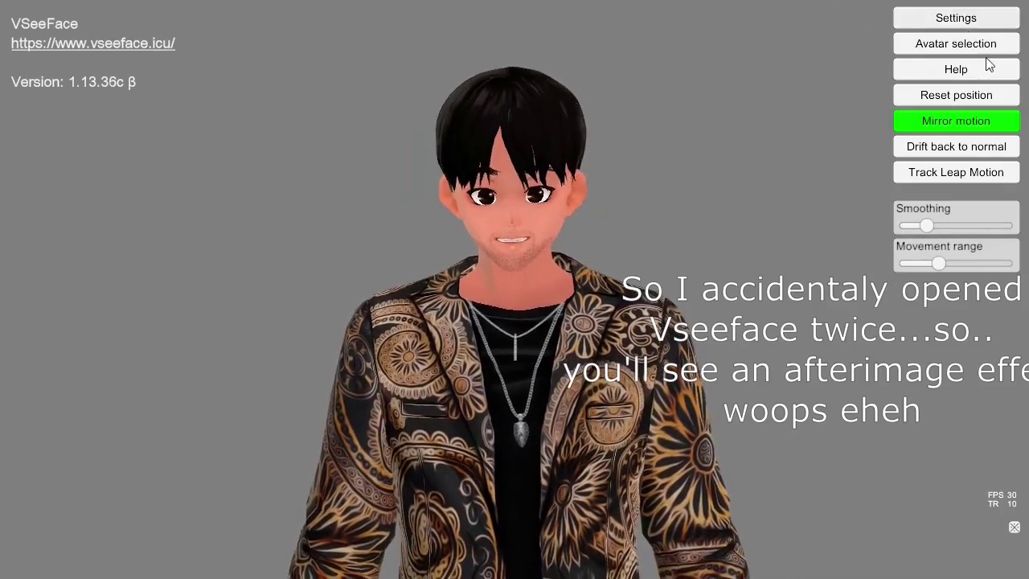
# Step: Open the general settings and move their window off the avatar so its face is uncovered
pyautogui.click(946, 23)
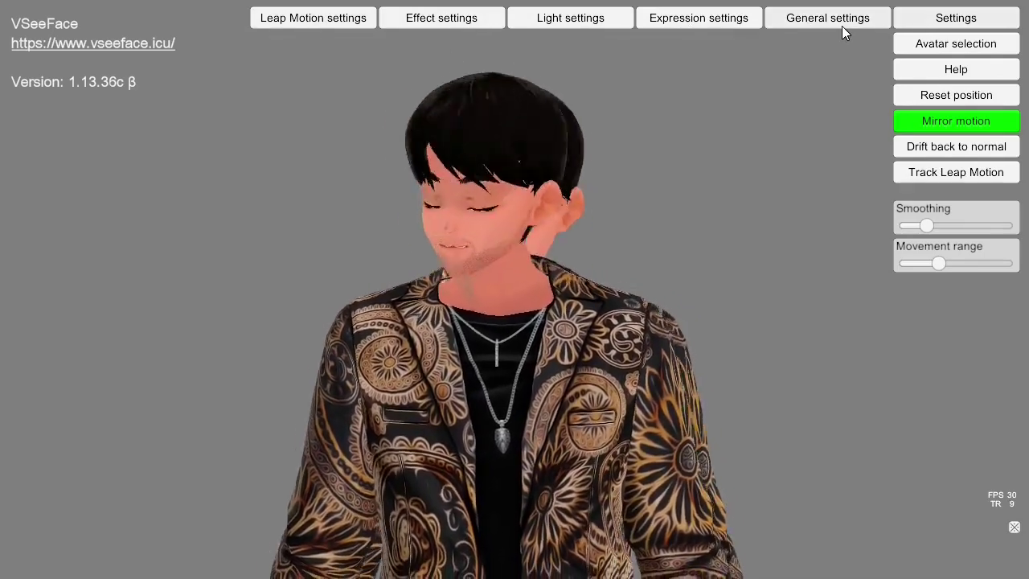
pyautogui.click(841, 26)
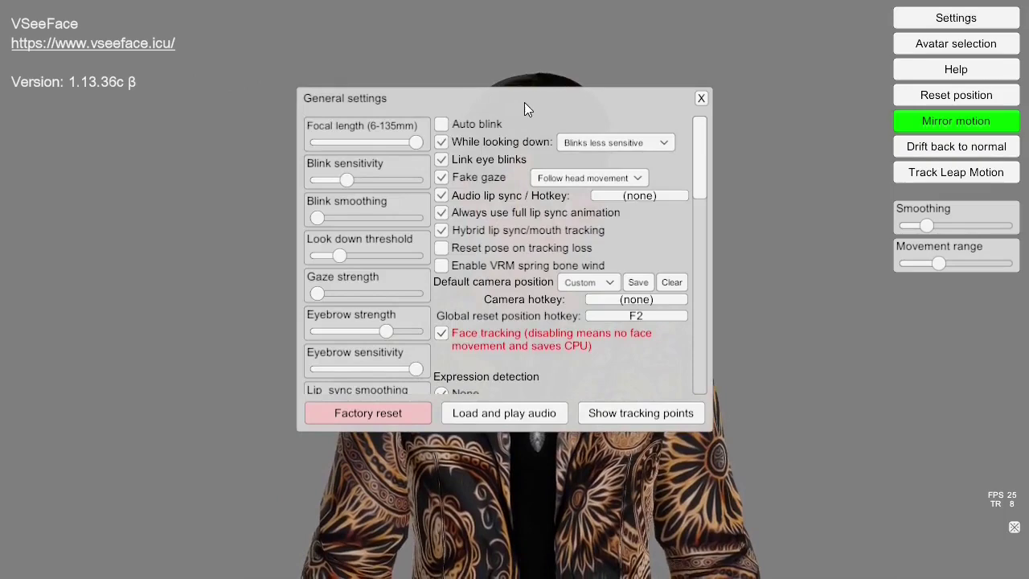
pyautogui.moveTo(524, 102); pyautogui.dragTo(232, 104)
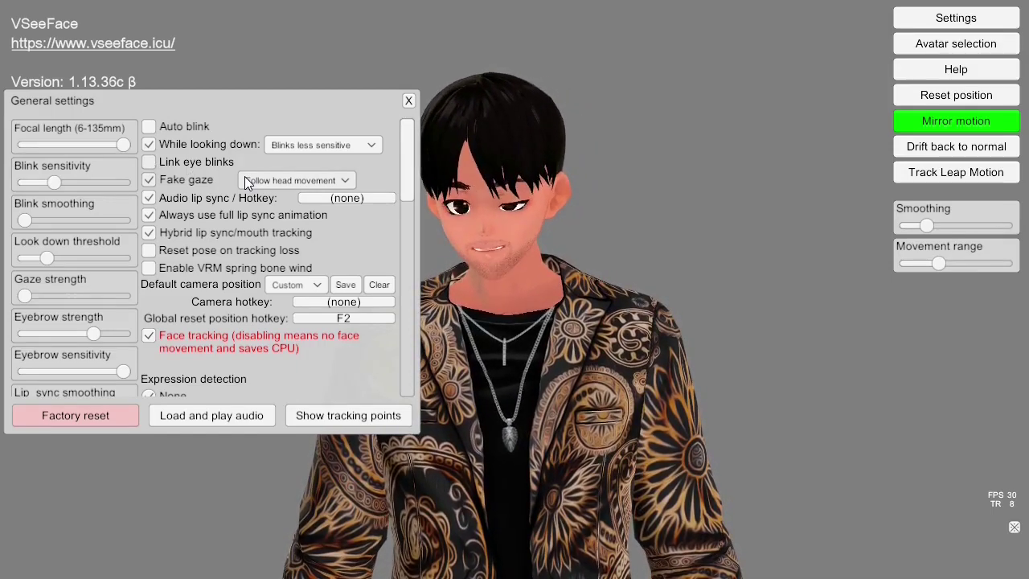
# Step: Enable Link eye blinks and check the Fake gaze modes, keeping Follow head movement
pyautogui.click(148, 163)
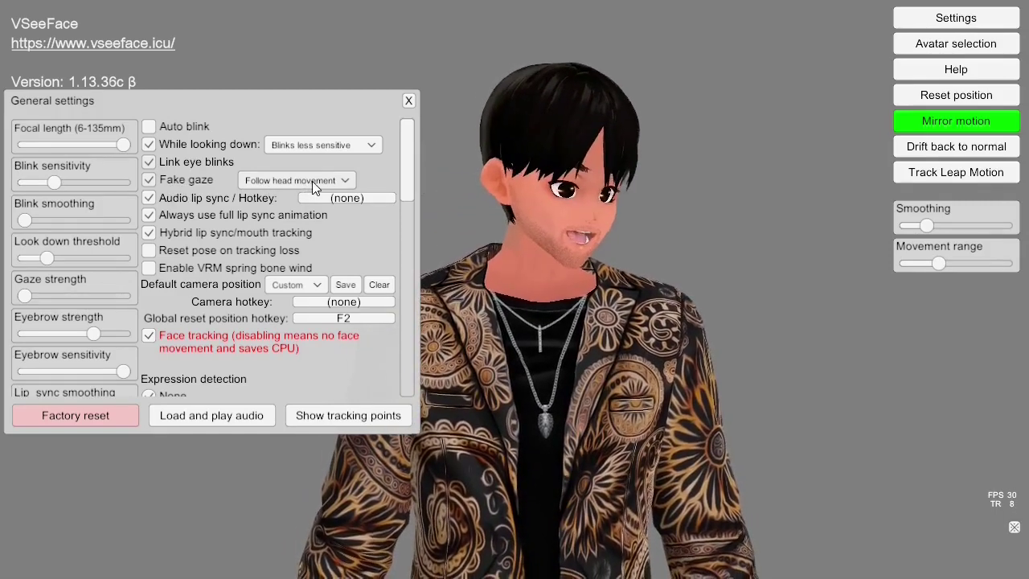
pyautogui.click(314, 180)
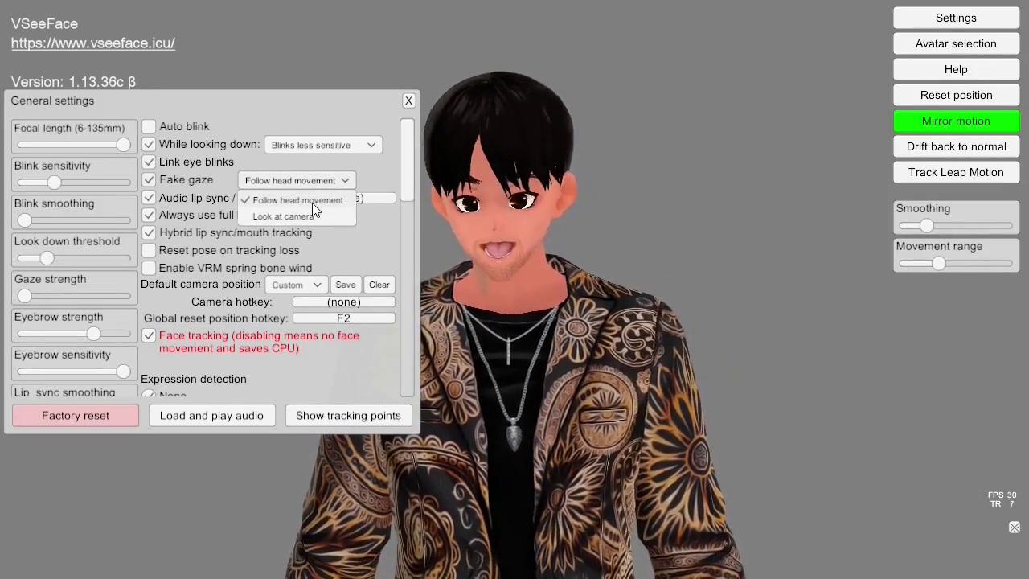
pyautogui.click(362, 177)
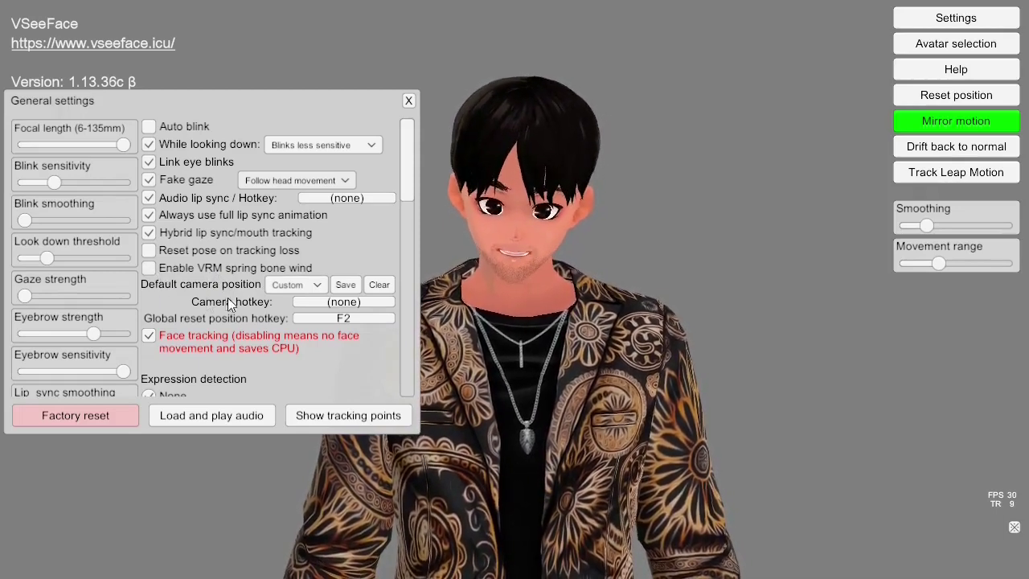
# Step: Try Simple expression detection, and switch to Experimental expression detection
pyautogui.scroll(-3, 235, 304)
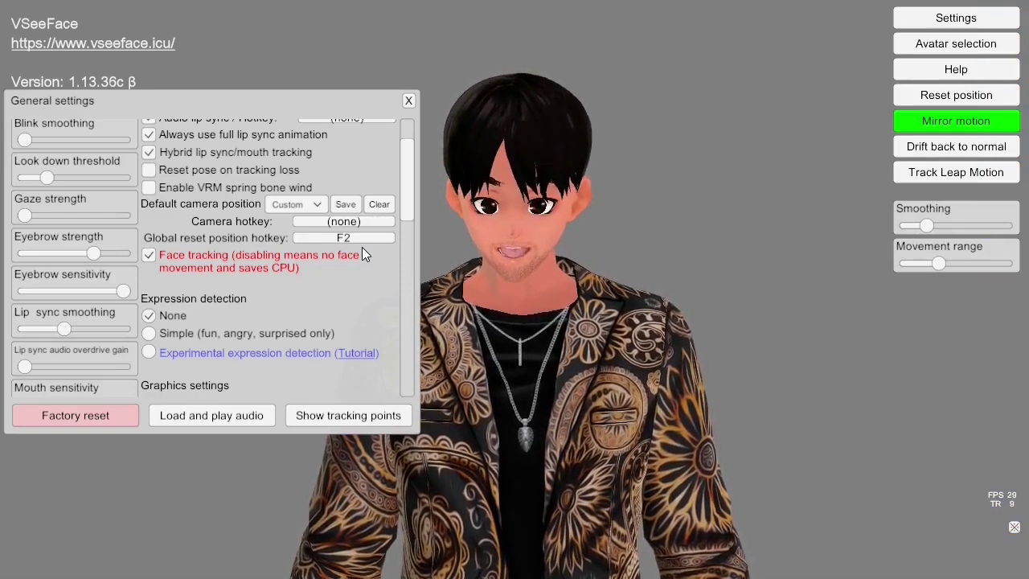
pyautogui.scroll(-3, 208, 199)
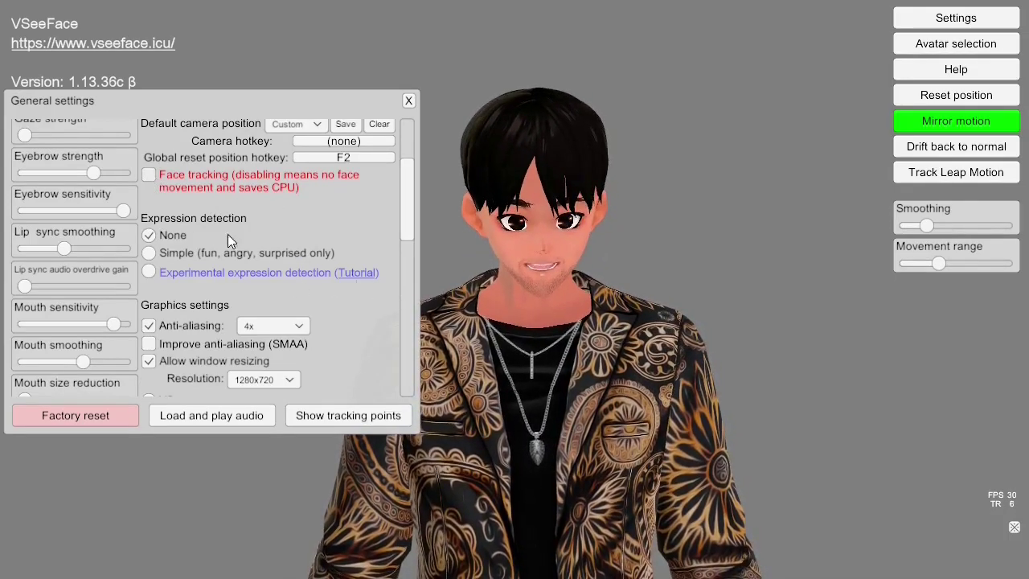
pyautogui.scroll(-1, 394, 289)
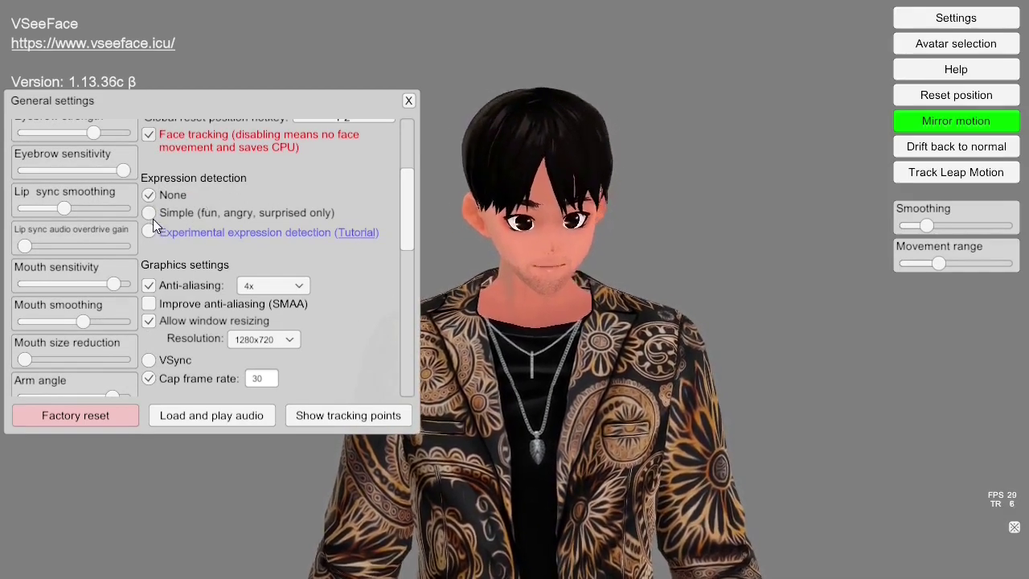
pyautogui.click(150, 213)
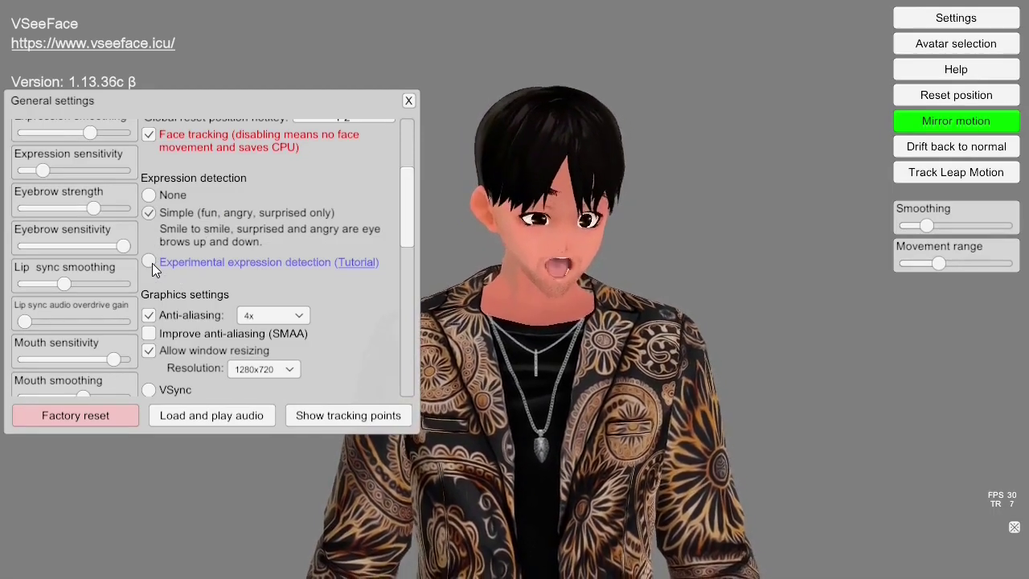
pyautogui.click(149, 262)
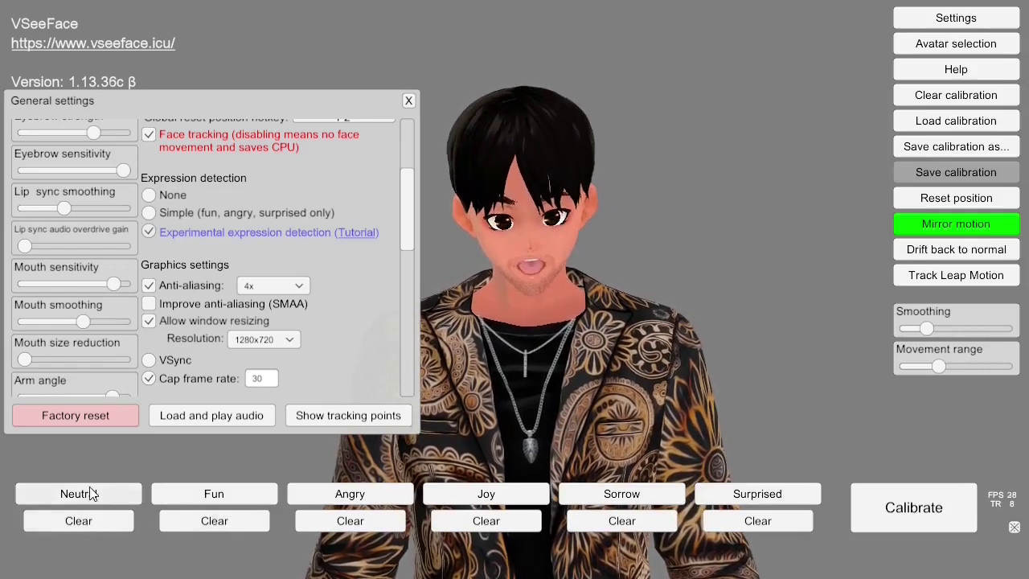
# Step: Clear the existing Neutral expression data and record a new Neutral expression
pyautogui.click(65, 492)
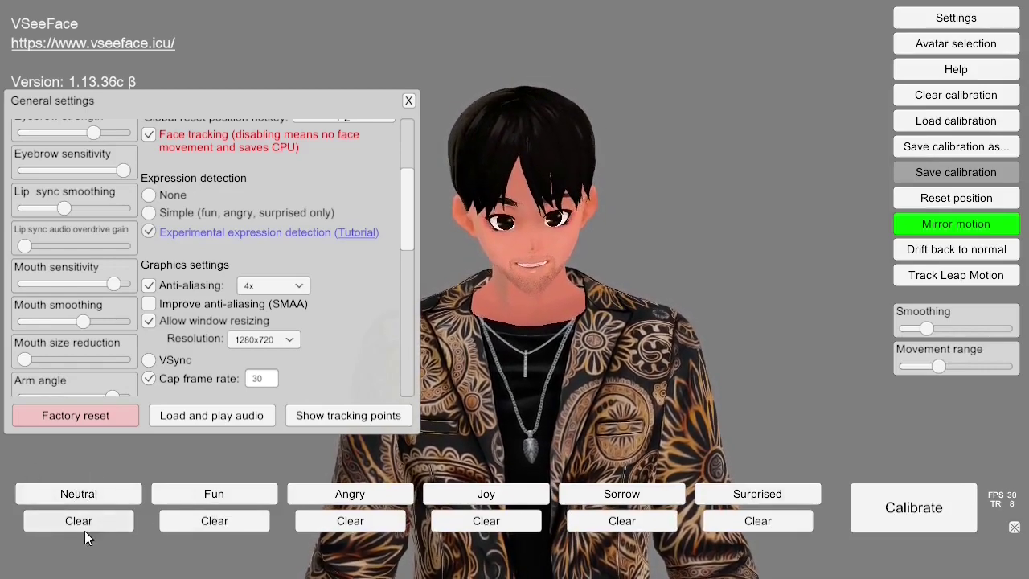
pyautogui.click(85, 524)
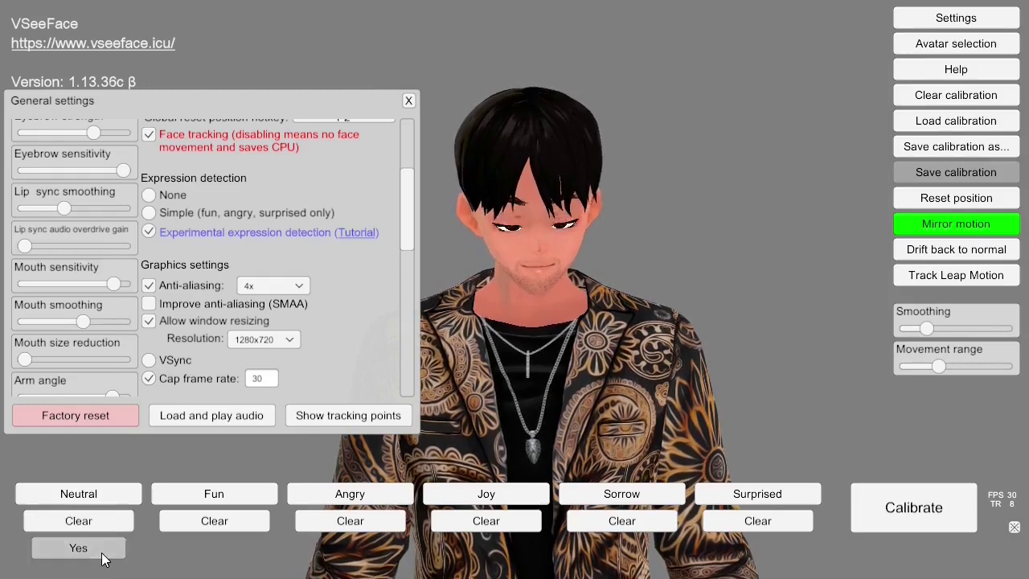
pyautogui.click(102, 554)
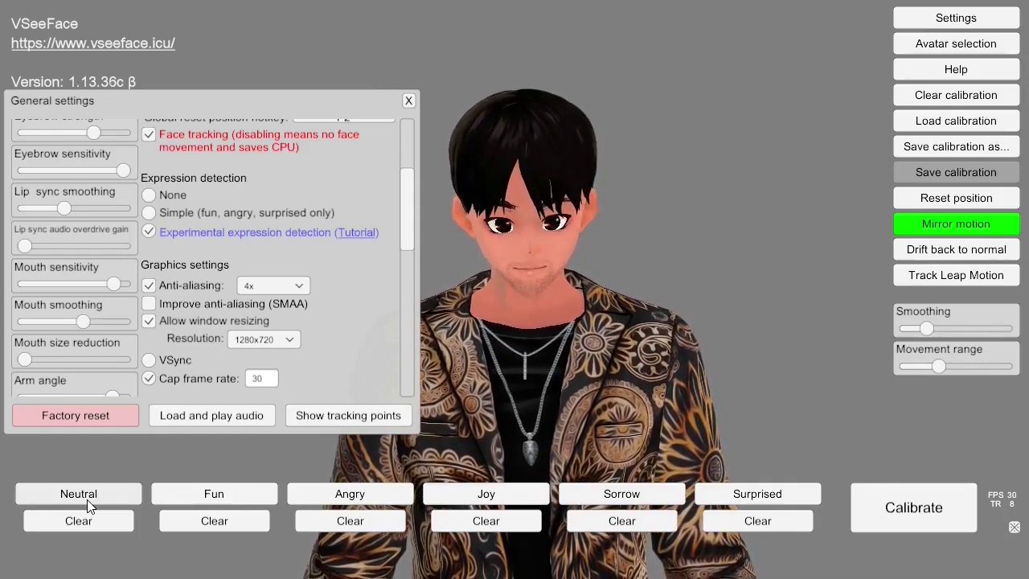
pyautogui.click(90, 503)
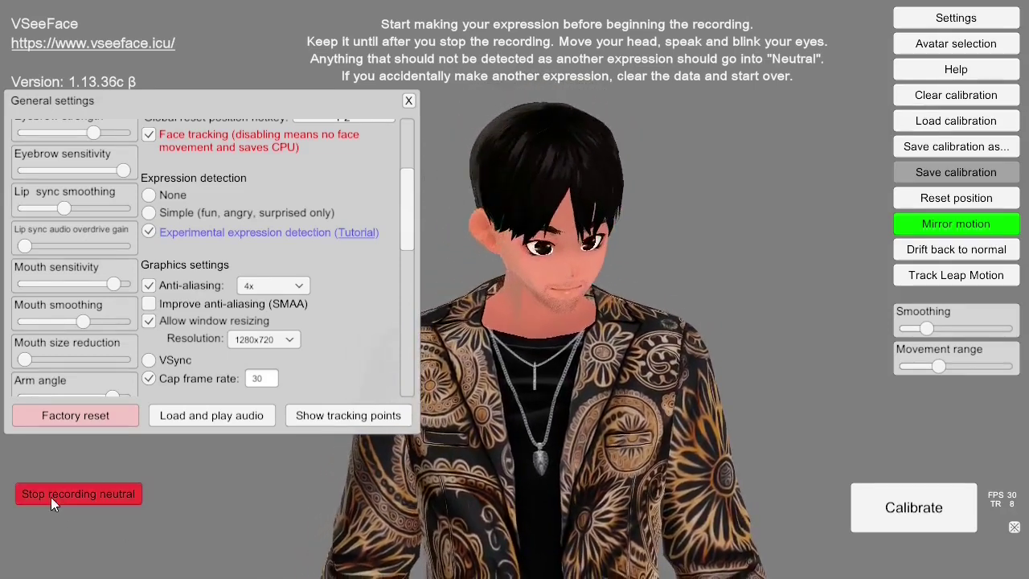
pyautogui.click(50, 496)
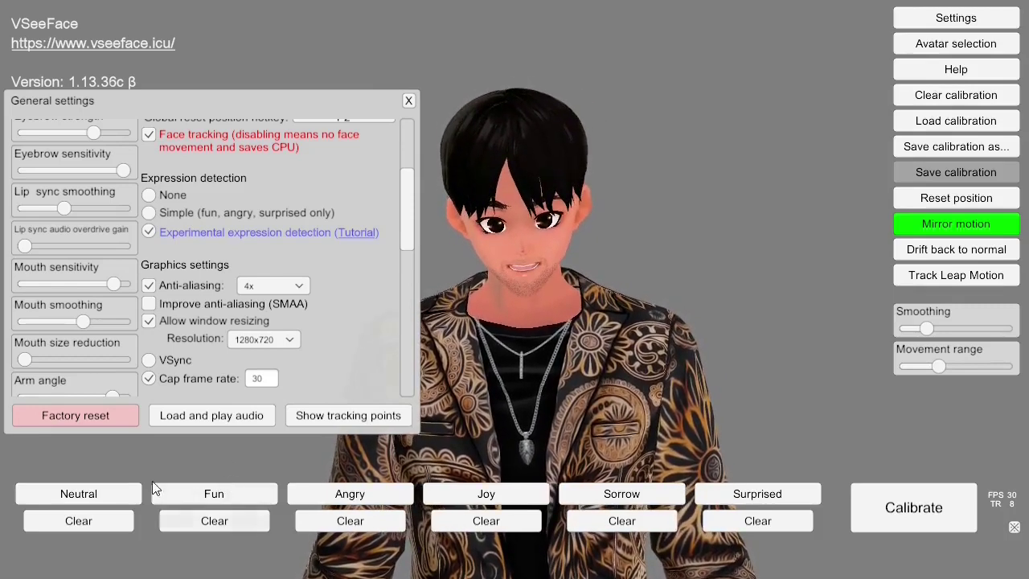
# Step: Clear the existing Fun expression data, record a new Fun expression, and calibrate the expression detection
pyautogui.click(225, 524)
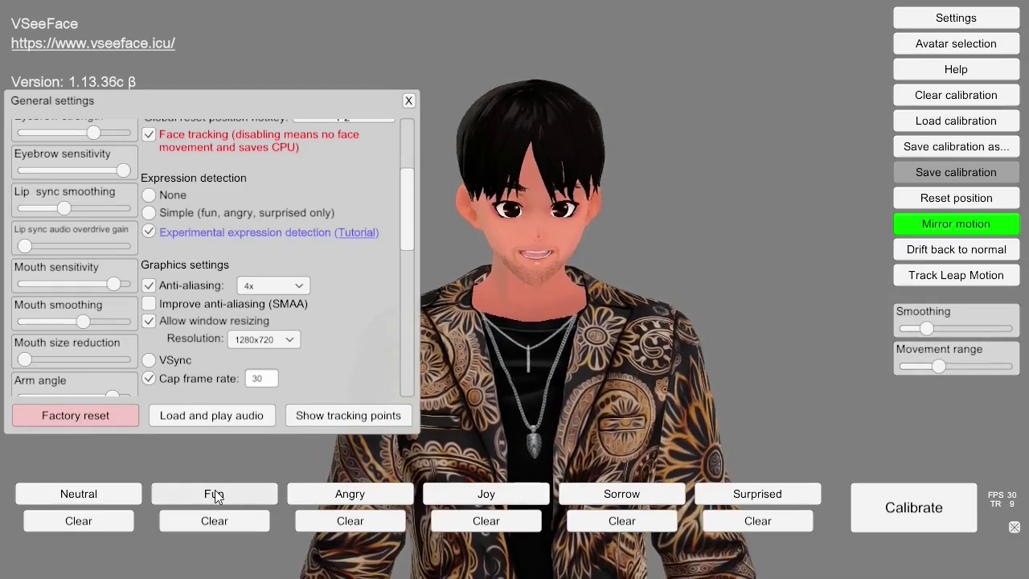
pyautogui.click(220, 494)
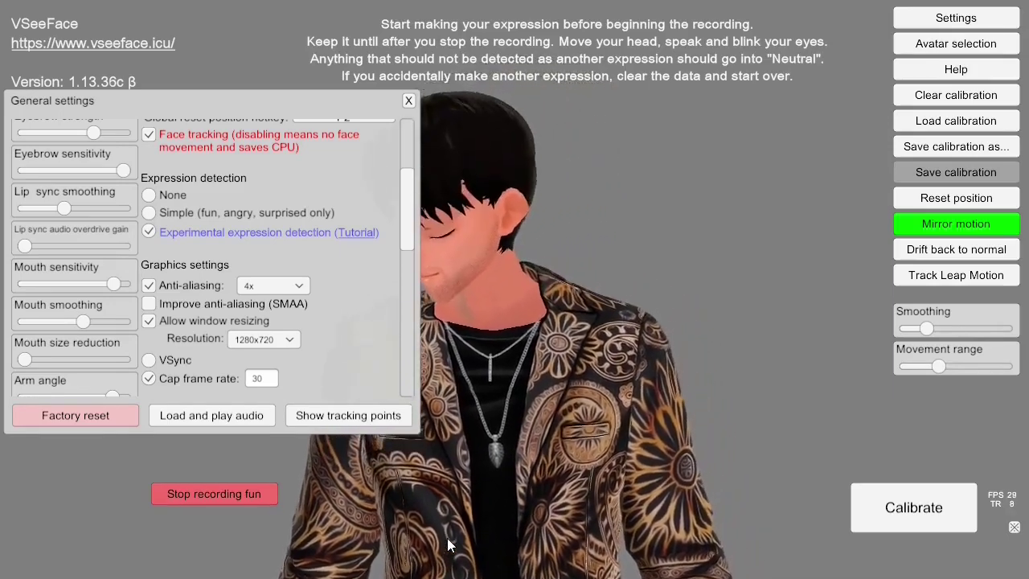
pyautogui.click(216, 498)
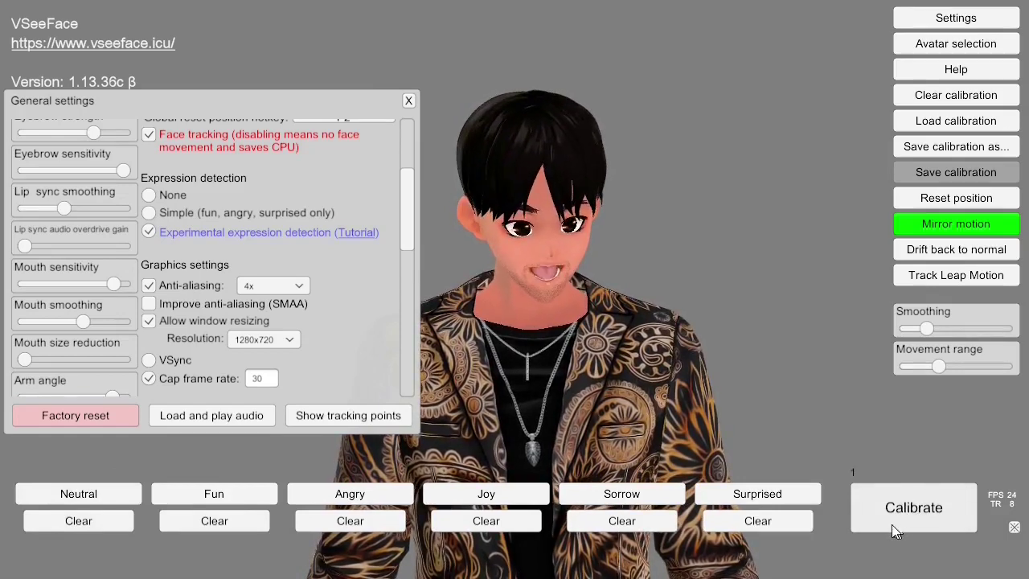
pyautogui.click(855, 485)
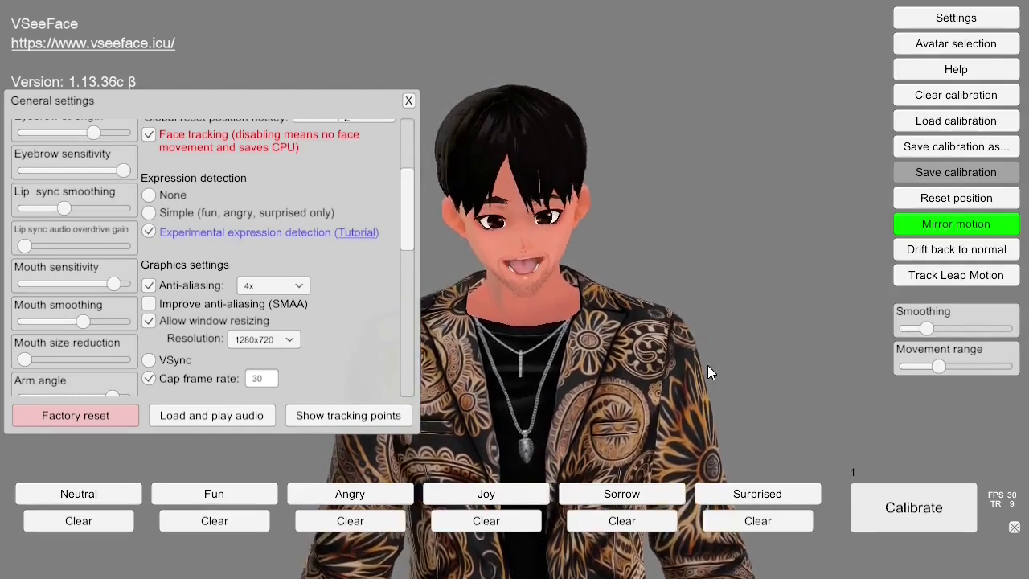
# Step: Check the anti-aliasing and resolution choices in the graphics settings, keeping 4x and 1280x720
pyautogui.scroll(-2, 322, 362)
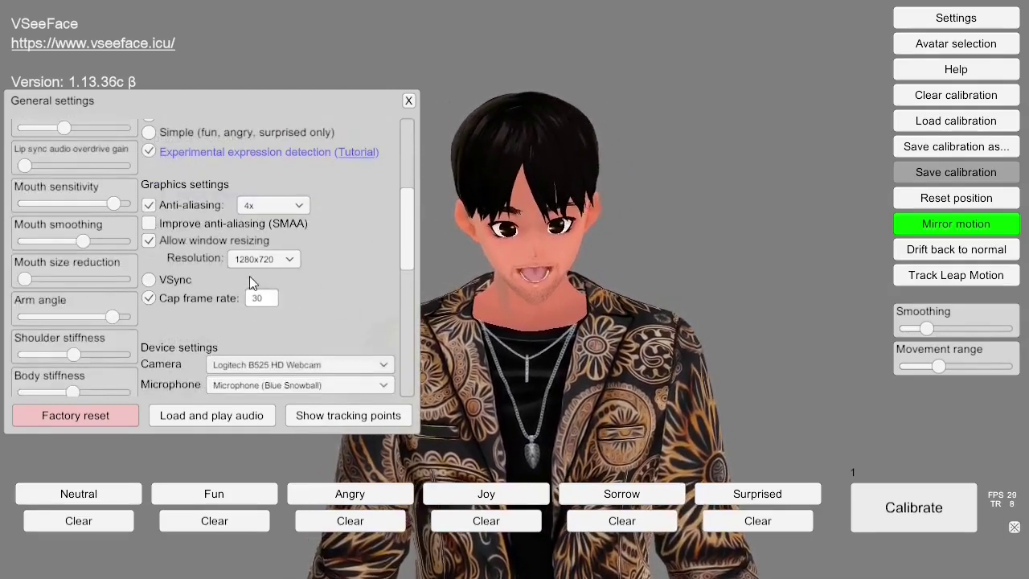
pyautogui.click(263, 207)
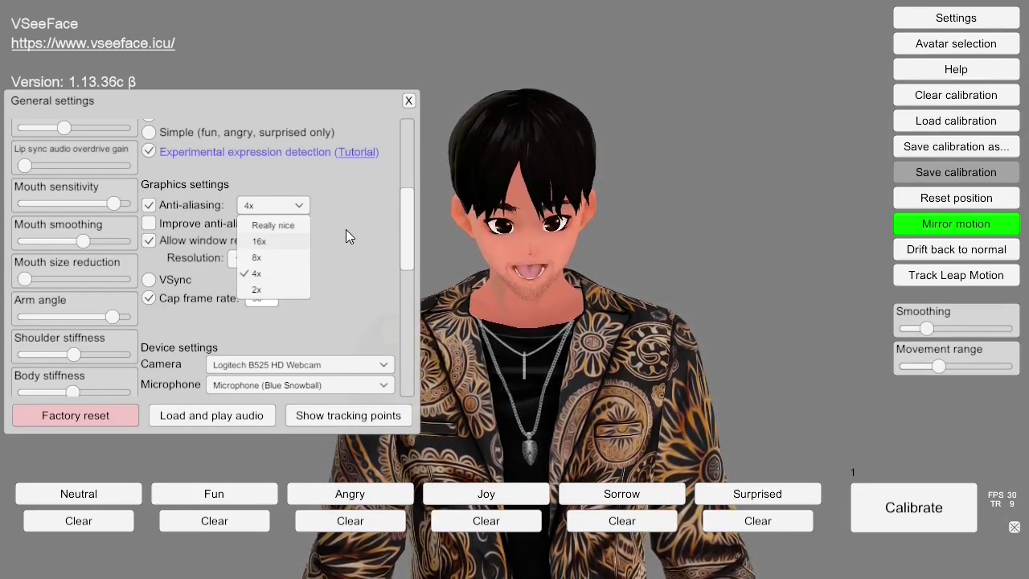
pyautogui.click(220, 234)
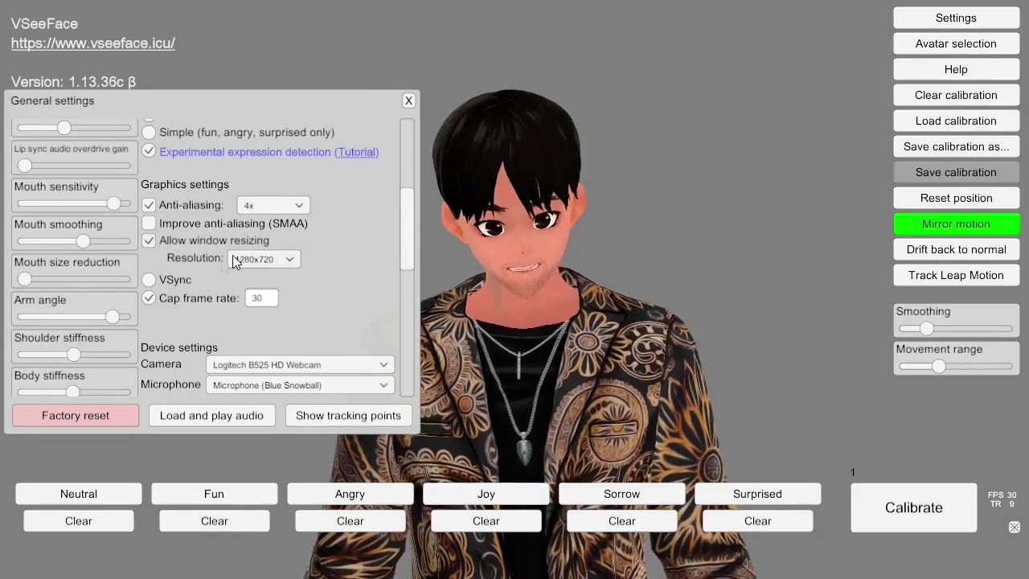
pyautogui.click(286, 259)
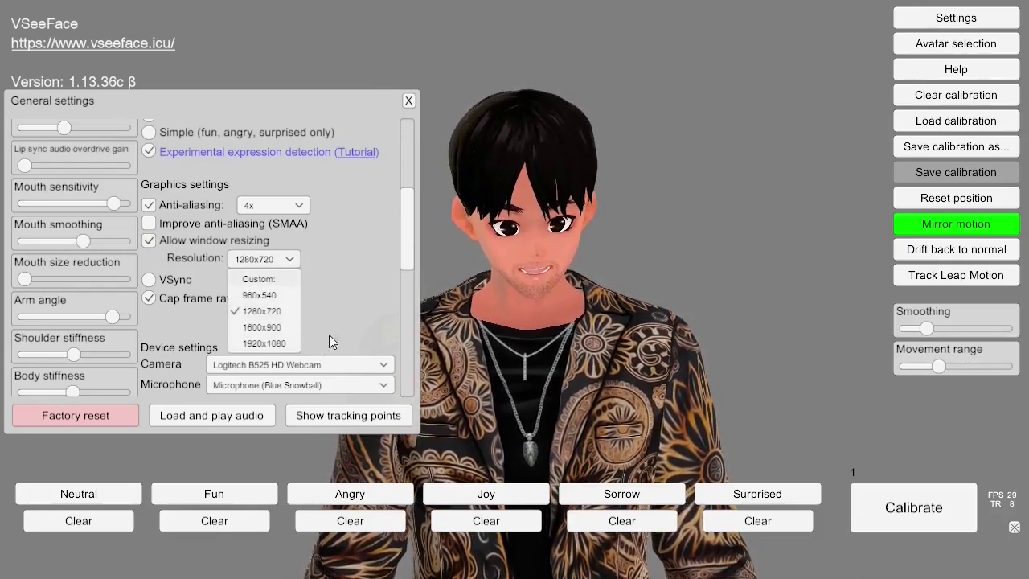
pyautogui.click(358, 281)
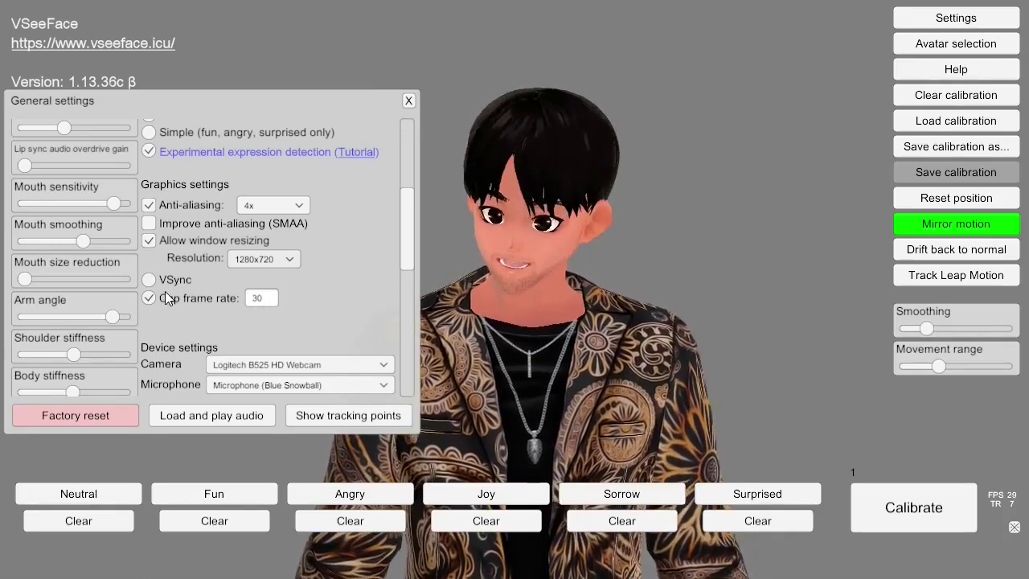
# Step: Check the camera and microphone choices in the device settings, keeping Logitech B525 HD Webcam and Microphone (Blue Snowball)
pyautogui.scroll(-5, 184, 241)
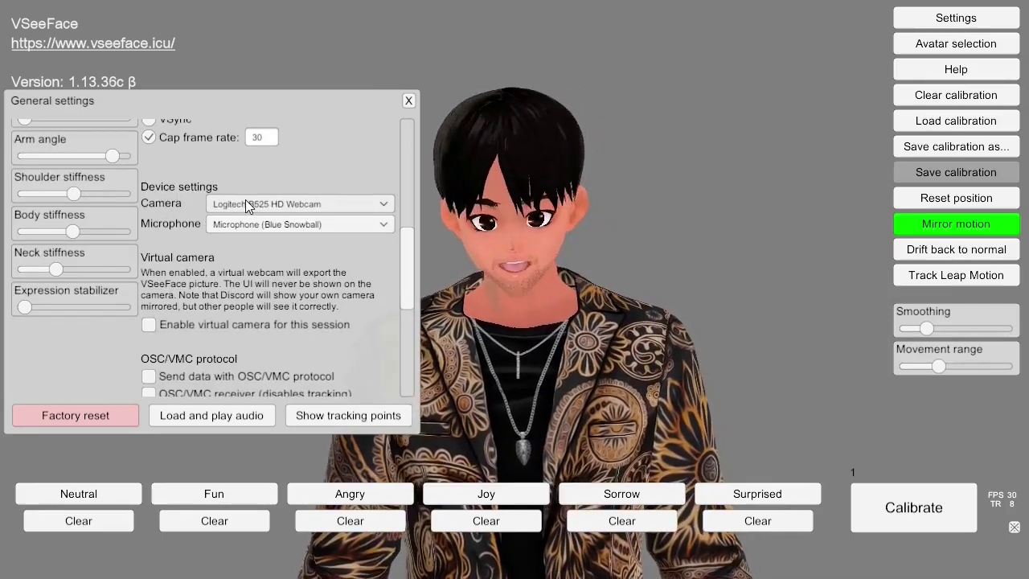
pyautogui.click(246, 200)
pyautogui.click(191, 232)
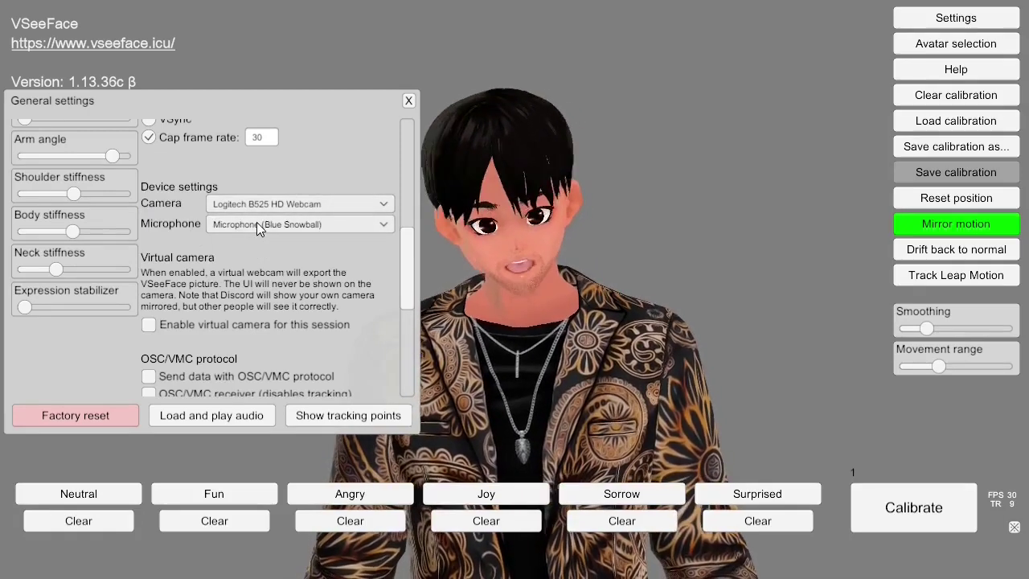
pyautogui.click(256, 222)
pyautogui.click(173, 178)
# Step: Look through the virtual camera, OSC/VMC protocol and advanced options without enabling any
pyautogui.scroll(-2, 172, 178)
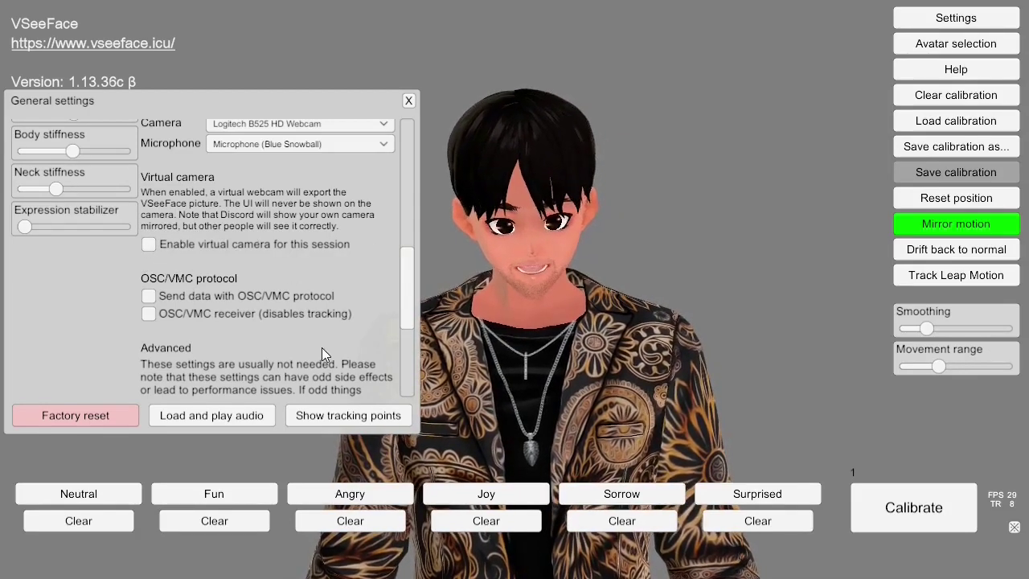
pyautogui.scroll(-1, 274, 347)
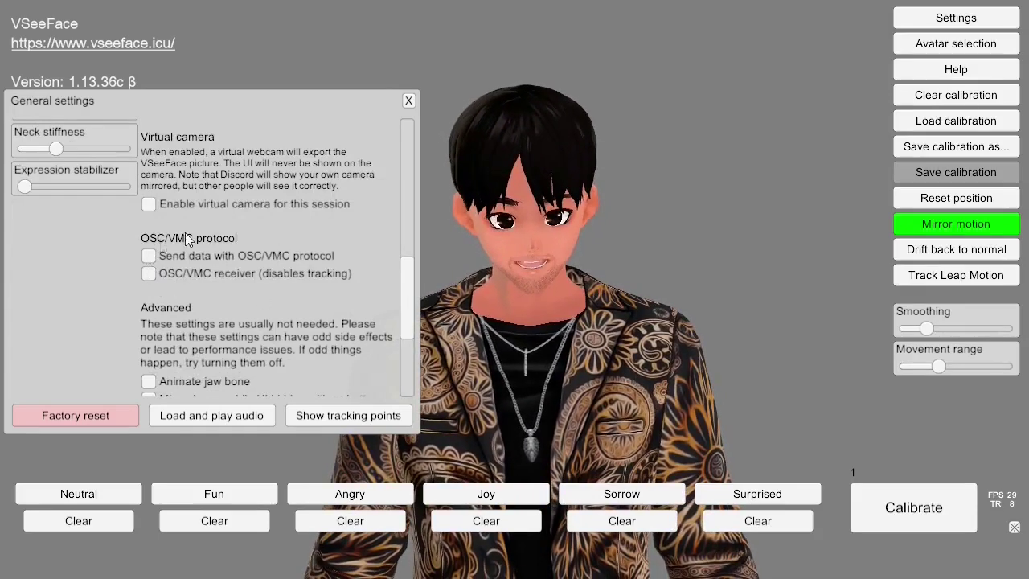
pyautogui.scroll(-2, 209, 283)
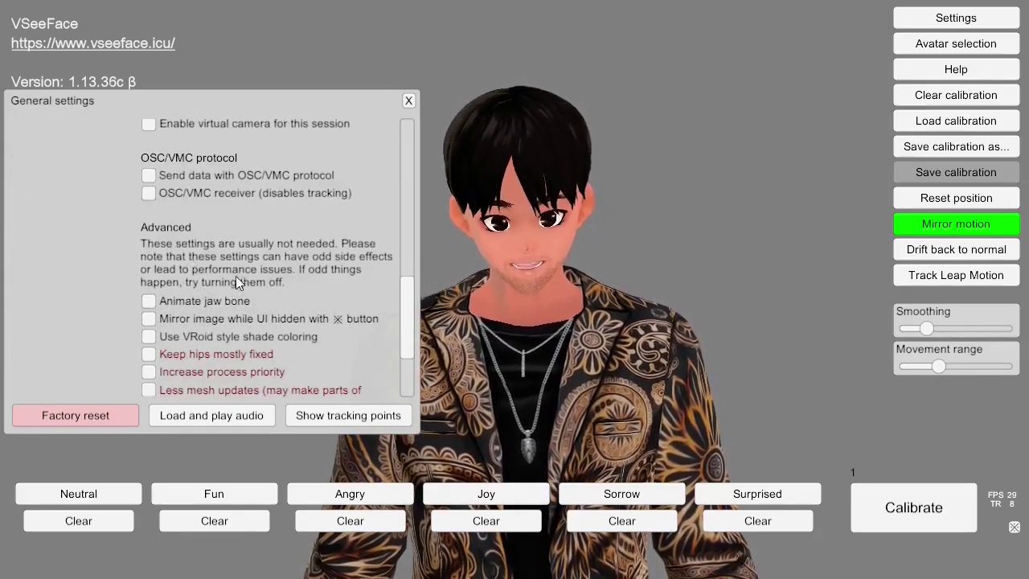
pyautogui.scroll(-4, 222, 290)
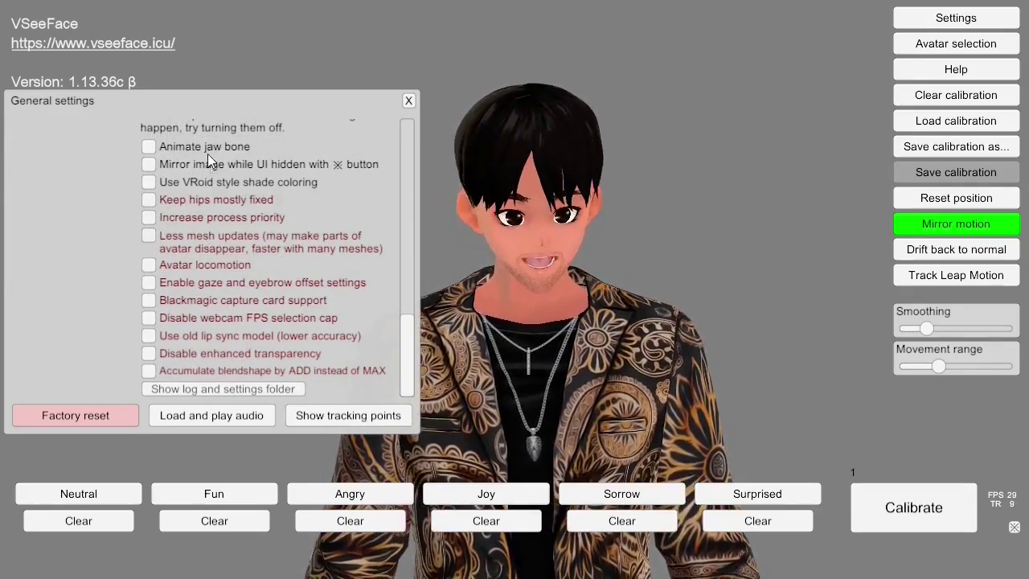
# Step: Check the Focal length and Blink sensitivity sliders, and try a higher Blink smoothing before returning it to its minimum
pyautogui.scroll(10, 204, 304)
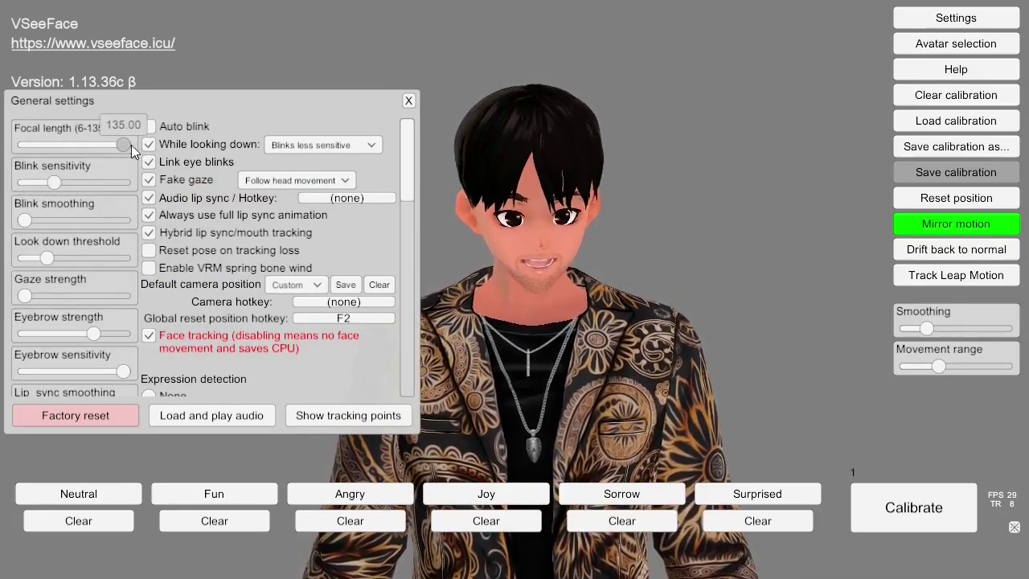
pyautogui.moveTo(132, 153); pyautogui.dragTo(287, 194)
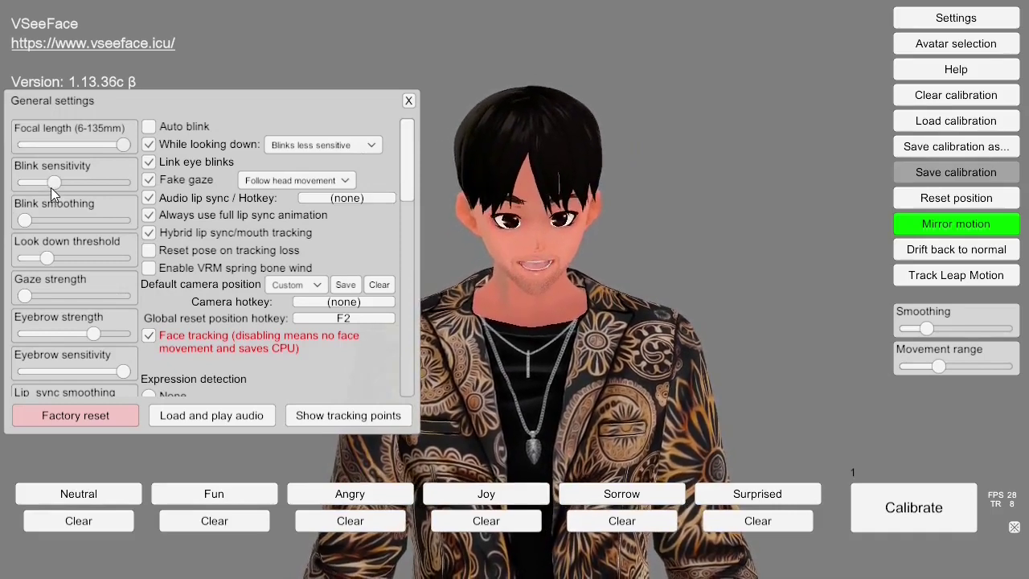
pyautogui.moveTo(55, 185)
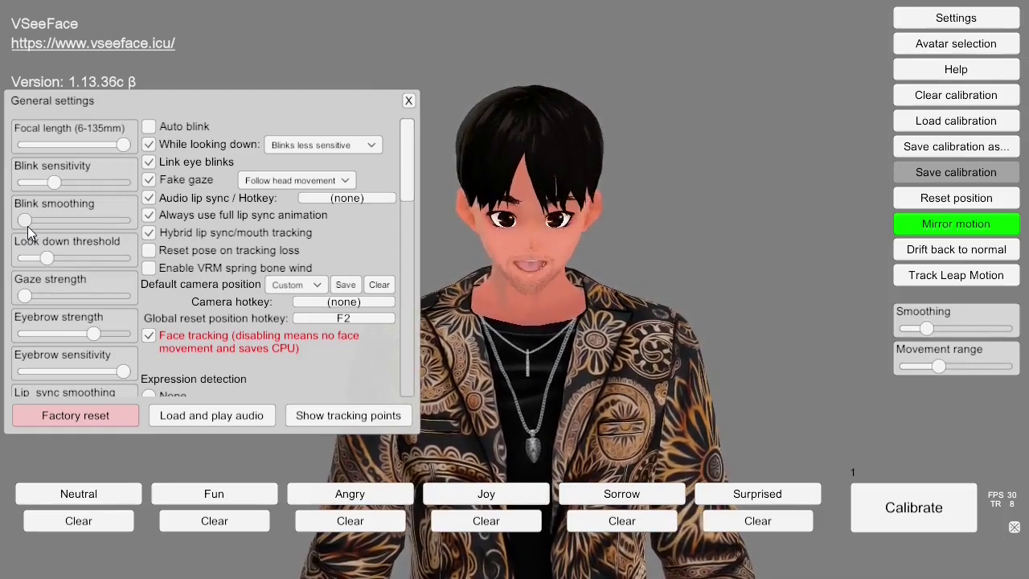
pyautogui.moveTo(27, 225); pyautogui.dragTo(77, 221)
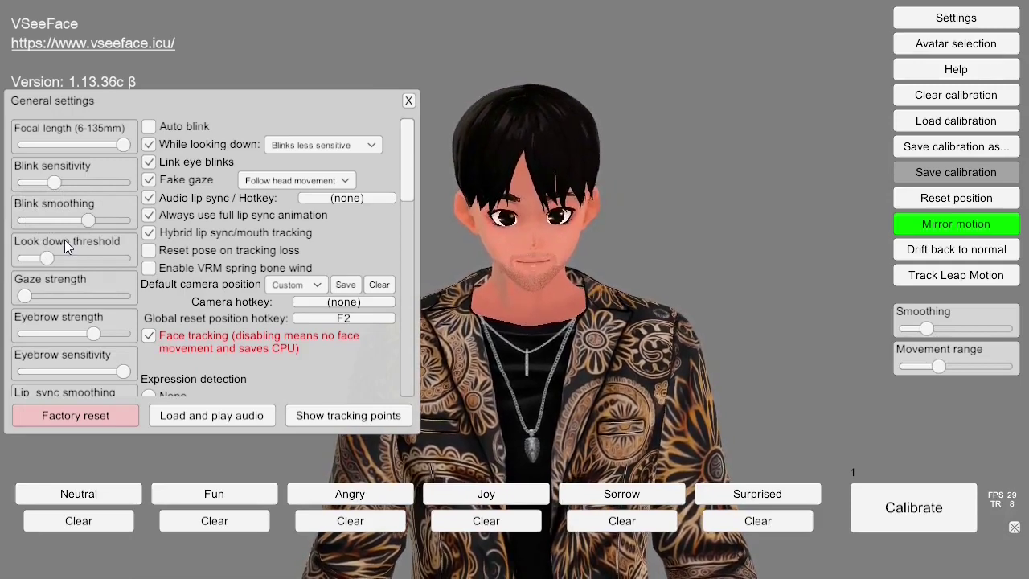
pyautogui.click(21, 221)
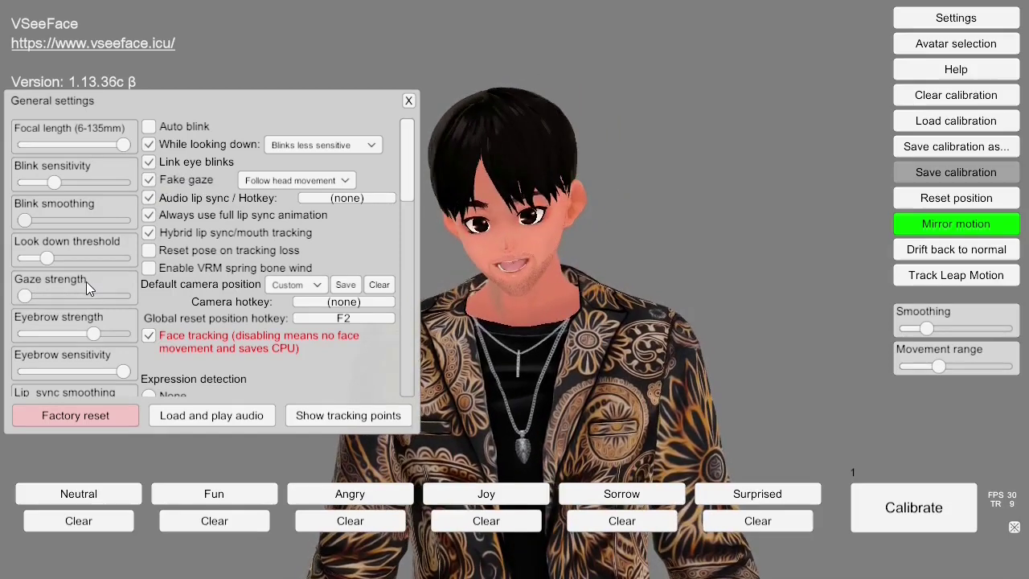
# Step: Review the gaze, eyebrow, lip sync and mouth tracking sliders in the general settings
pyautogui.scroll(-2, 86, 282)
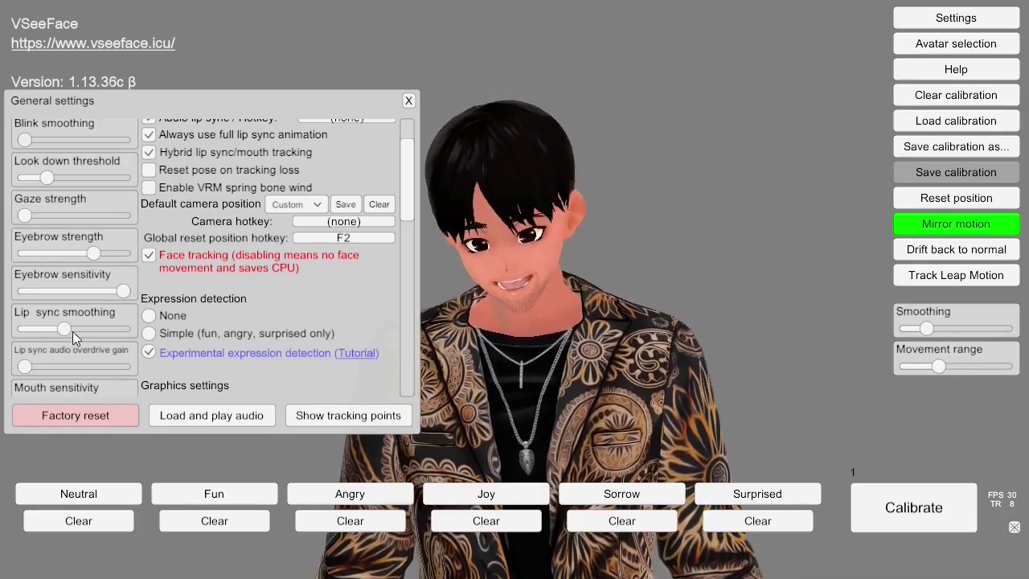
pyautogui.scroll(-1, 74, 317)
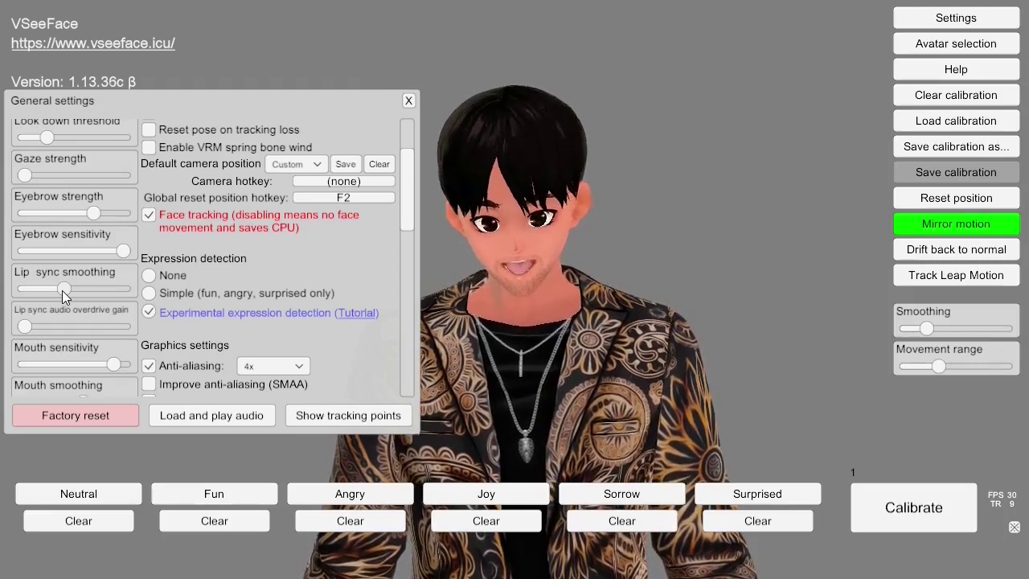
pyautogui.scroll(-1, 62, 290)
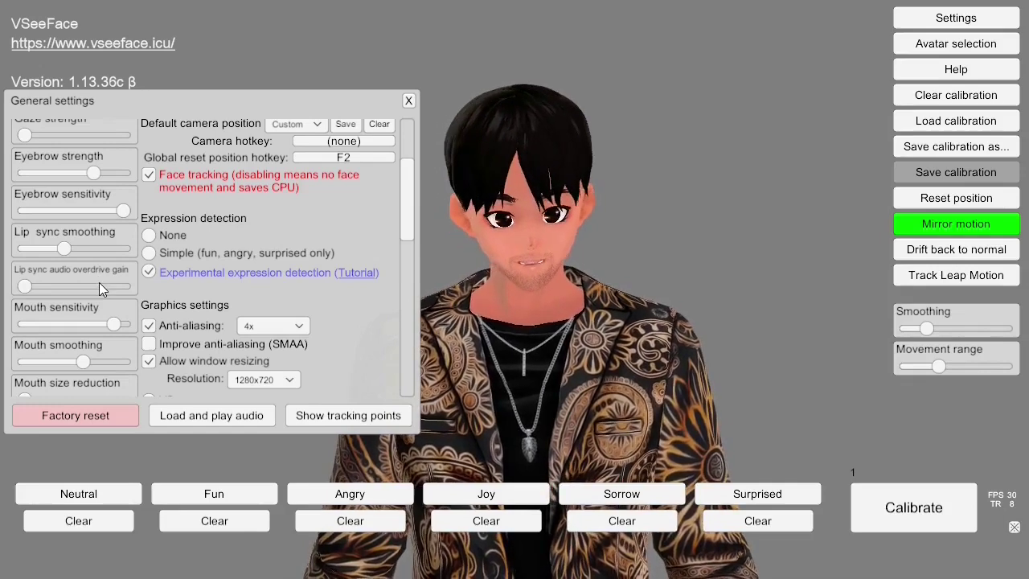
pyautogui.scroll(-1, 104, 306)
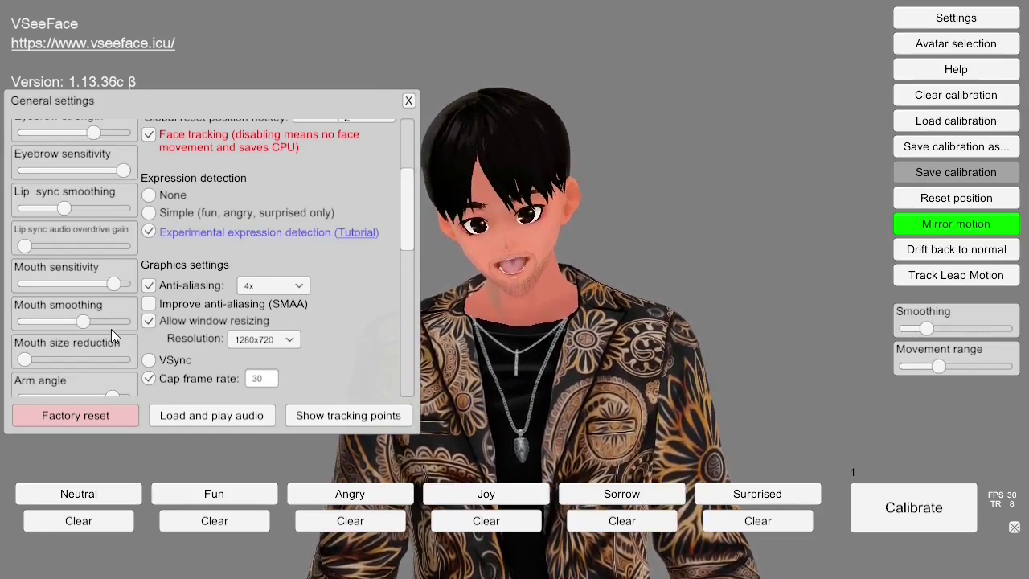
pyautogui.scroll(-2, 112, 330)
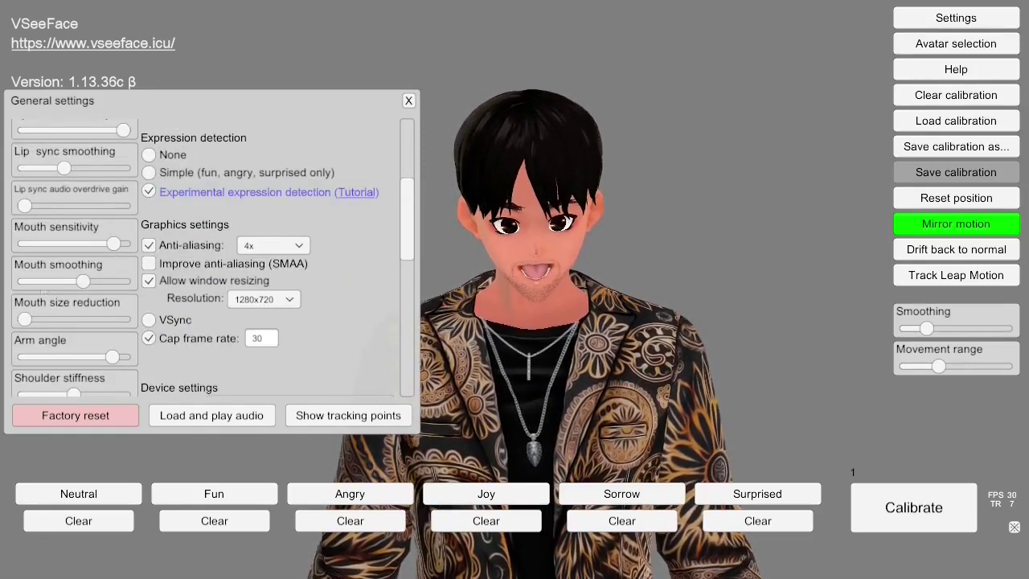
pyautogui.scroll(-1, 84, 293)
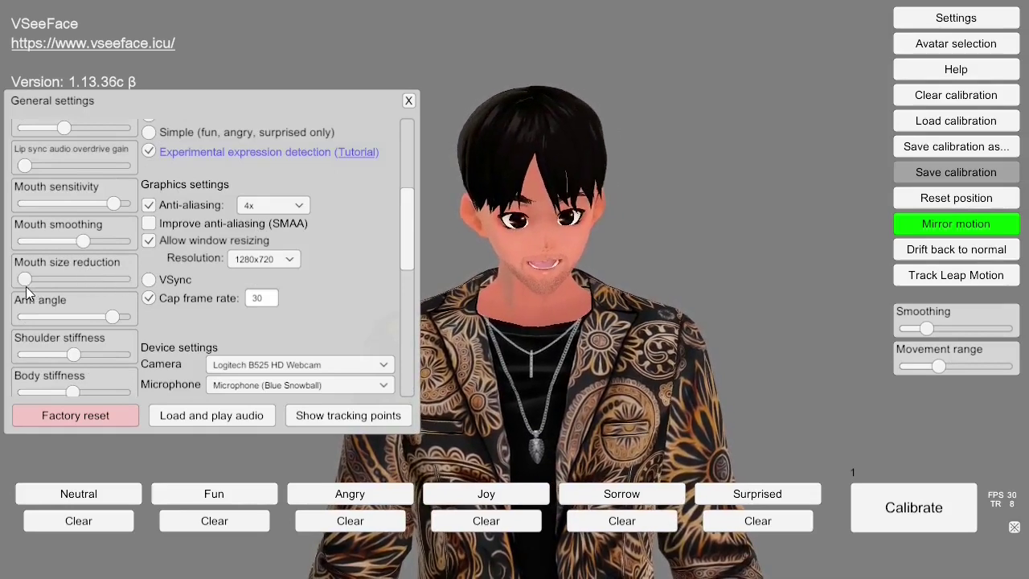
# Step: Try the Mouth size reduction and Arm angle sliders, returning both to their starting positions
pyautogui.moveTo(27, 283); pyautogui.dragTo(9, 310)
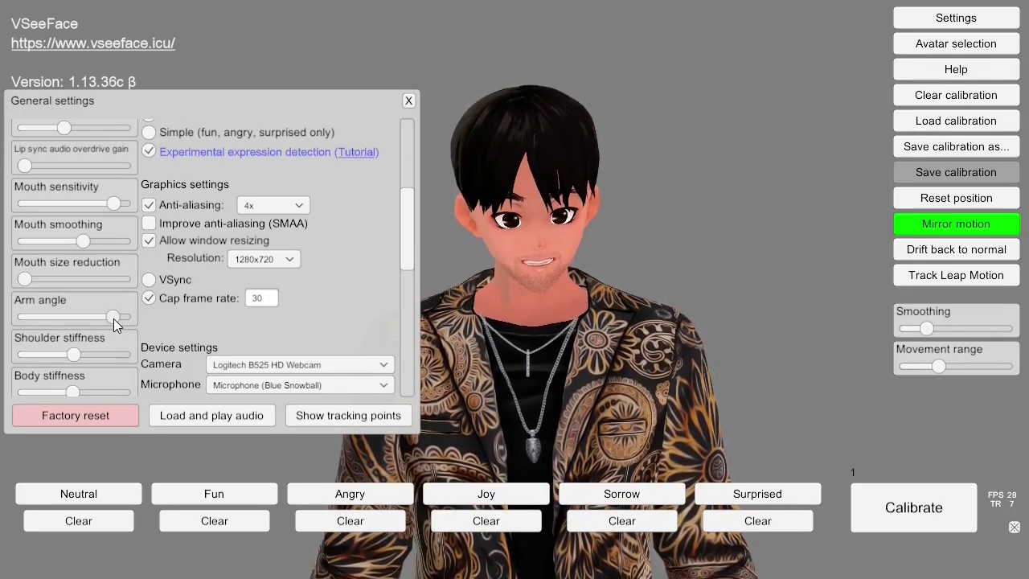
pyautogui.moveTo(114, 318)
pyautogui.mouseDown()
pyautogui.moveTo(41, 317)
pyautogui.moveTo(124, 318)
pyautogui.mouseUp()
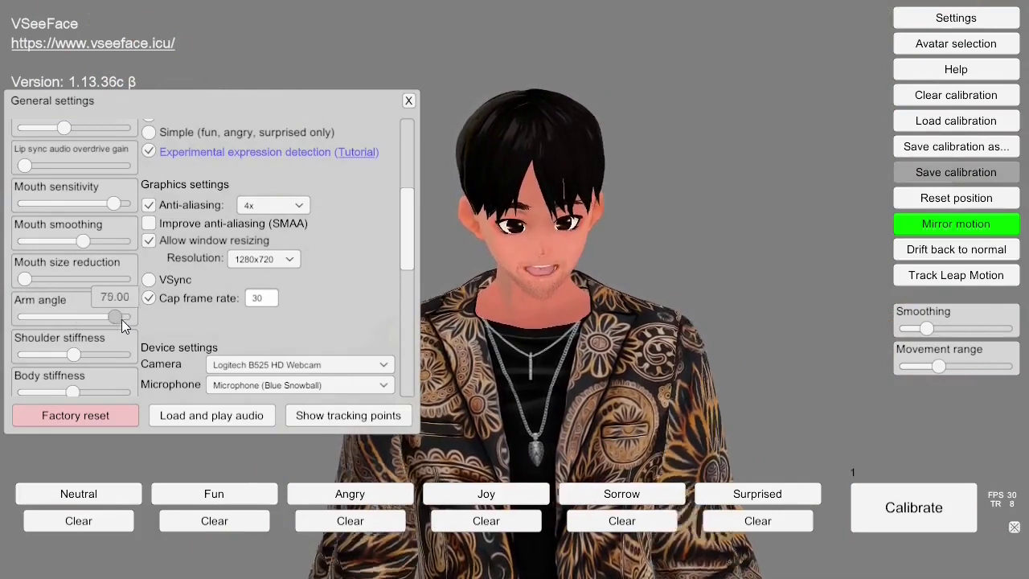
pyautogui.moveTo(125, 322); pyautogui.dragTo(113, 321)
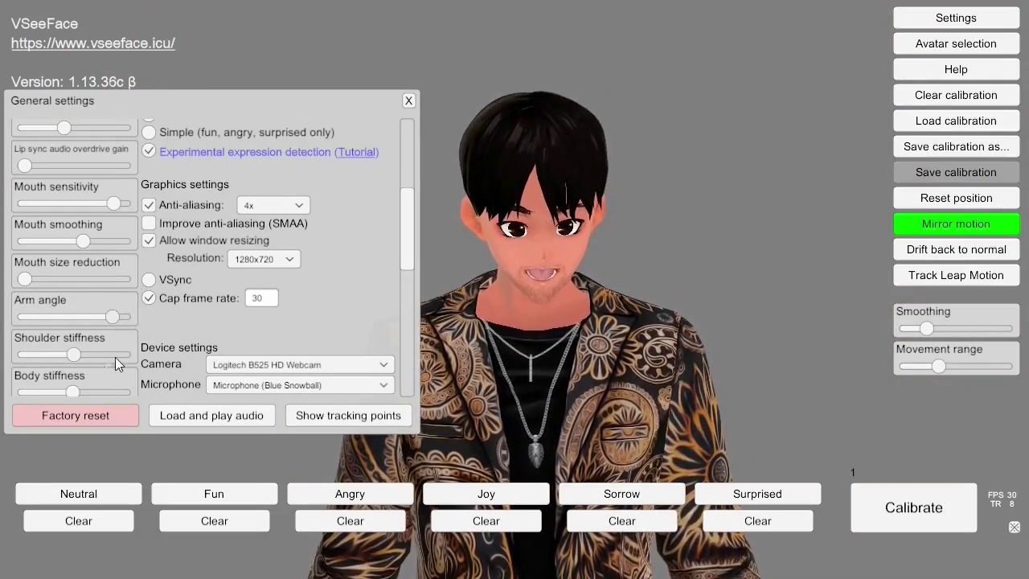
# Step: Test different Shoulder stiffness and Body stiffness levels, leaving Shoulder stiffness near the middle and Body stiffness at its minimum
pyautogui.scroll(-1, 120, 352)
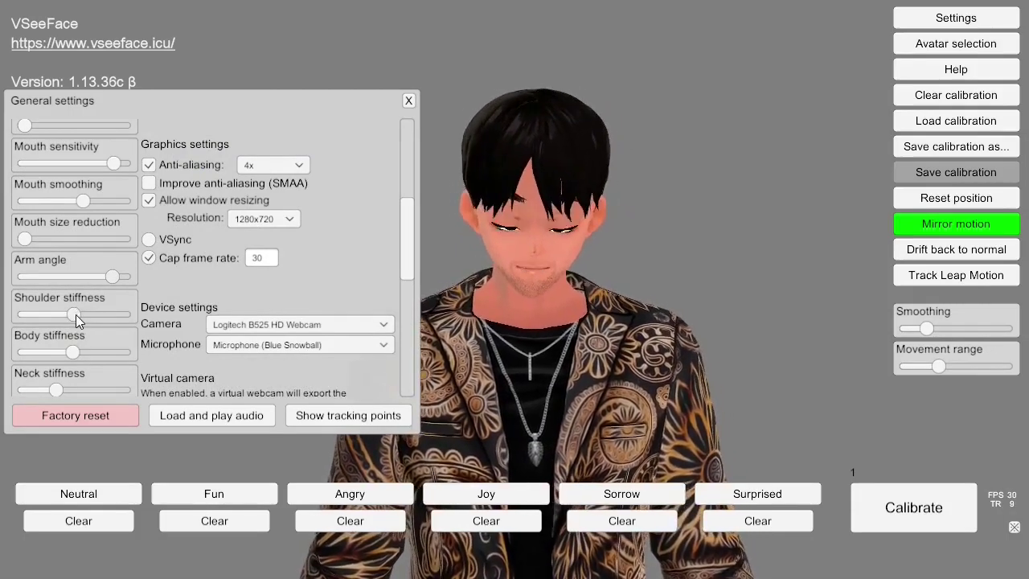
pyautogui.scroll(-1, 76, 319)
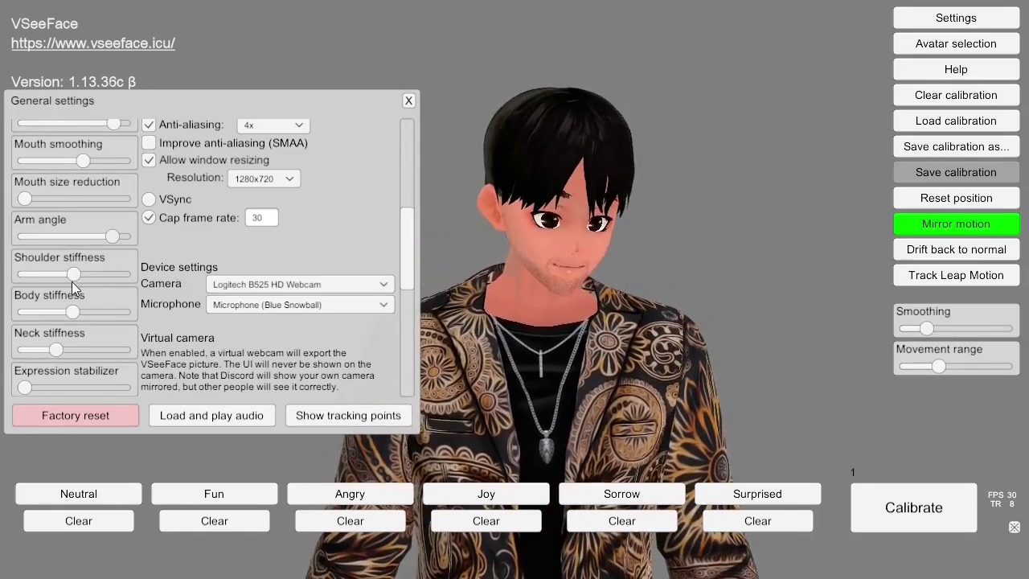
pyautogui.moveTo(74, 277)
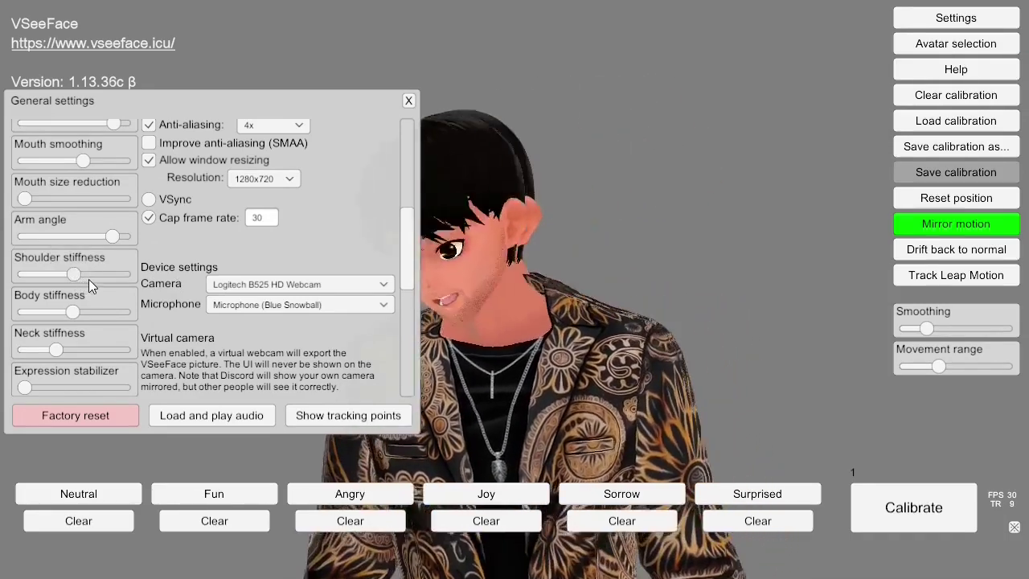
pyautogui.moveTo(73, 277); pyautogui.dragTo(130, 275)
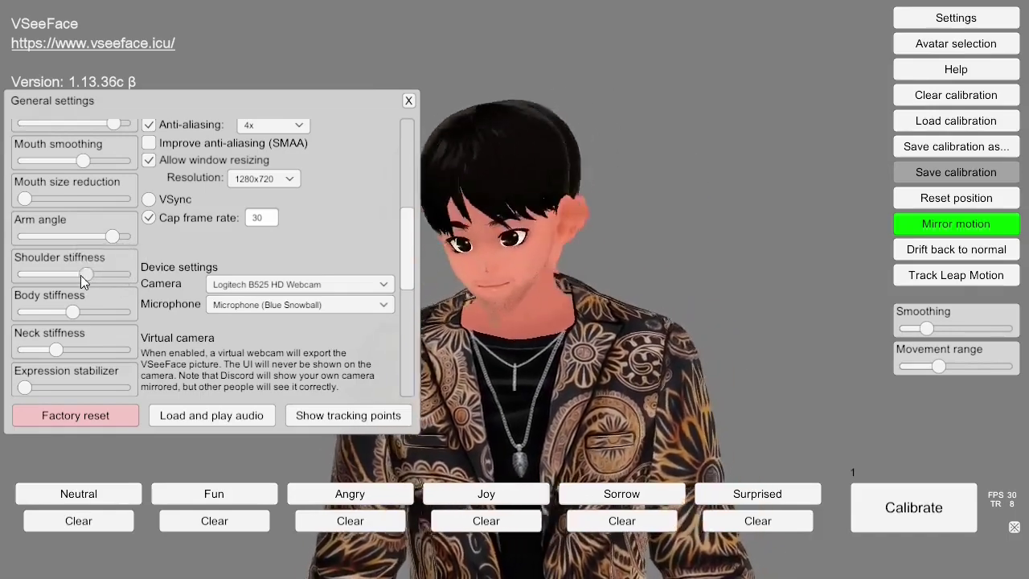
pyautogui.moveTo(39, 273); pyautogui.dragTo(77, 276)
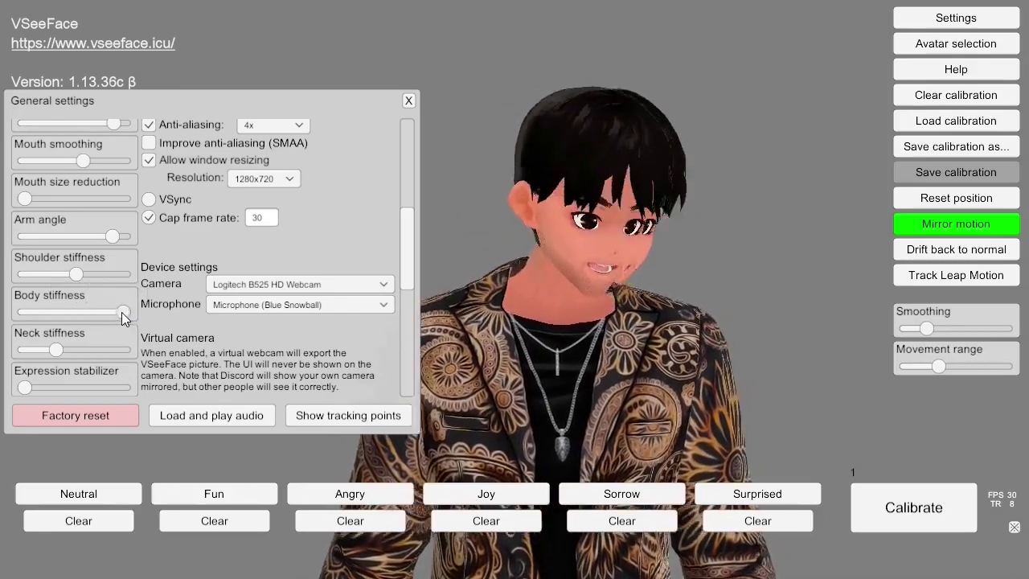
pyautogui.moveTo(123, 313); pyautogui.dragTo(24, 312)
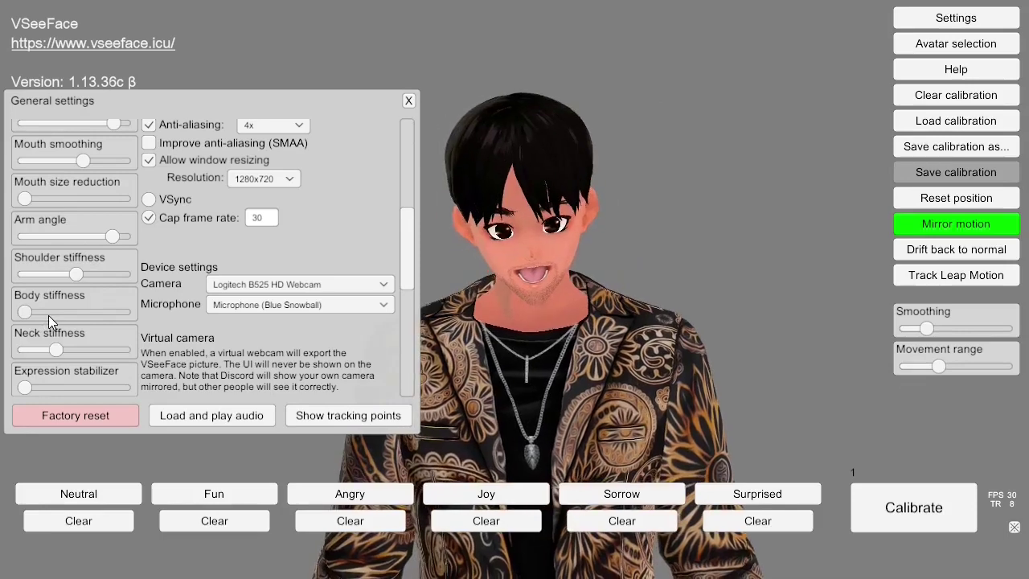
# Step: Raise Body stiffness to about the middle, and try Neck stiffness near its maximum before setting it to about 1.01
pyautogui.moveTo(28, 312); pyautogui.dragTo(60, 312)
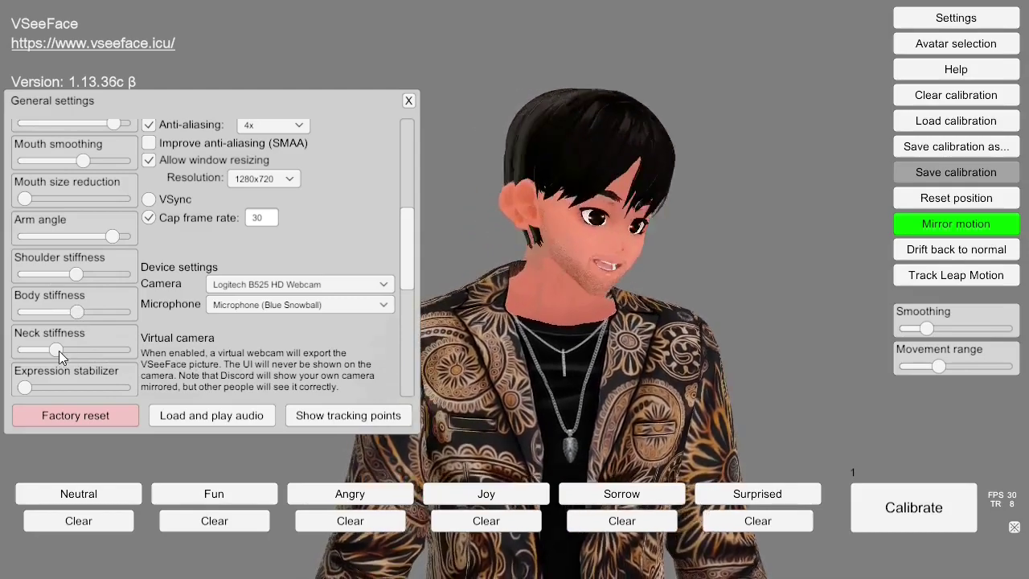
pyautogui.moveTo(58, 350); pyautogui.dragTo(123, 349)
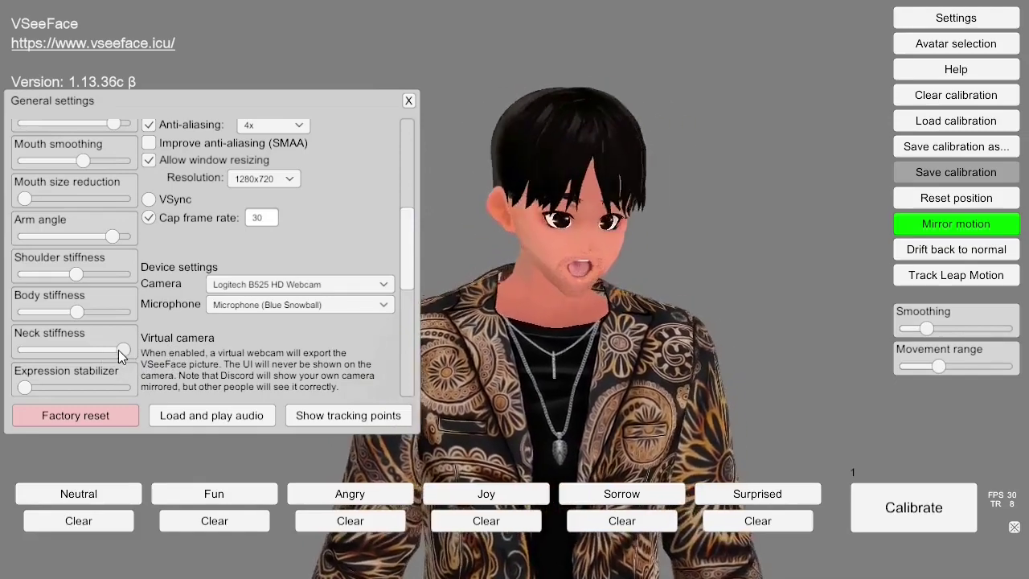
pyautogui.moveTo(119, 349); pyautogui.dragTo(80, 349)
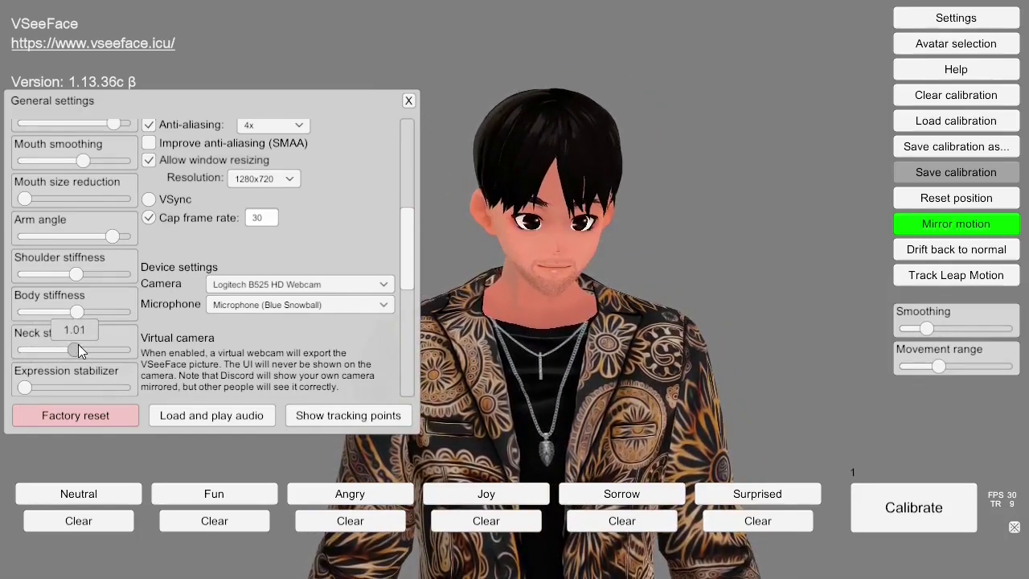
# Step: Try the Expression stabilizer at about 26, and bring it back down close to its minimum
pyautogui.scroll(-3, 89, 342)
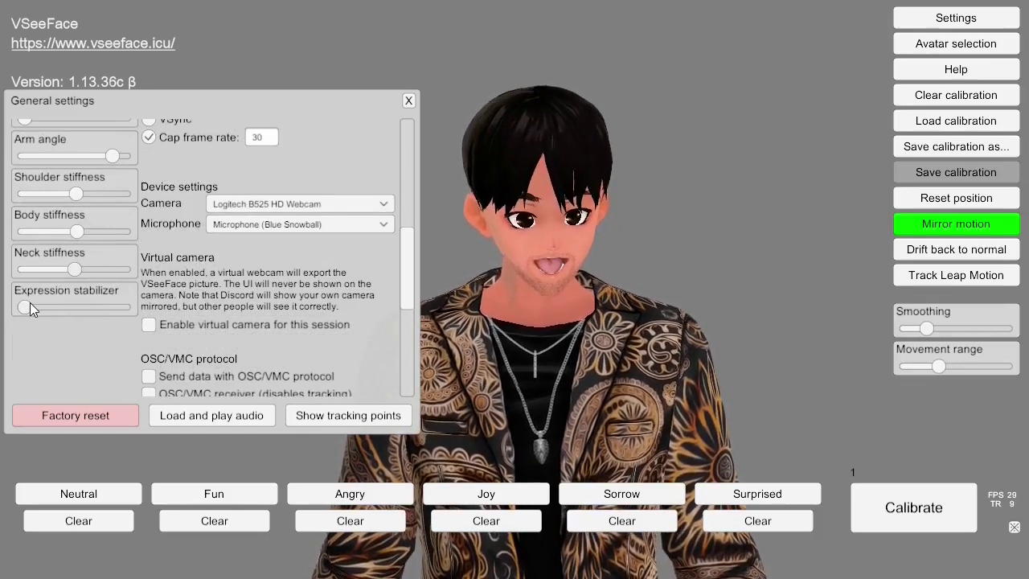
pyautogui.moveTo(25, 306); pyautogui.dragTo(122, 310)
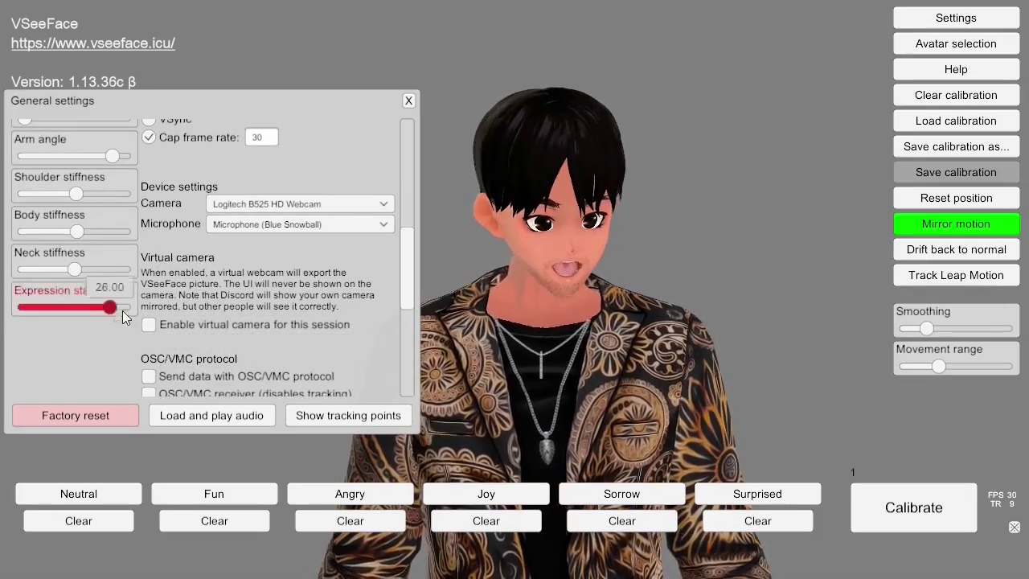
pyautogui.moveTo(35, 315); pyautogui.dragTo(27, 316)
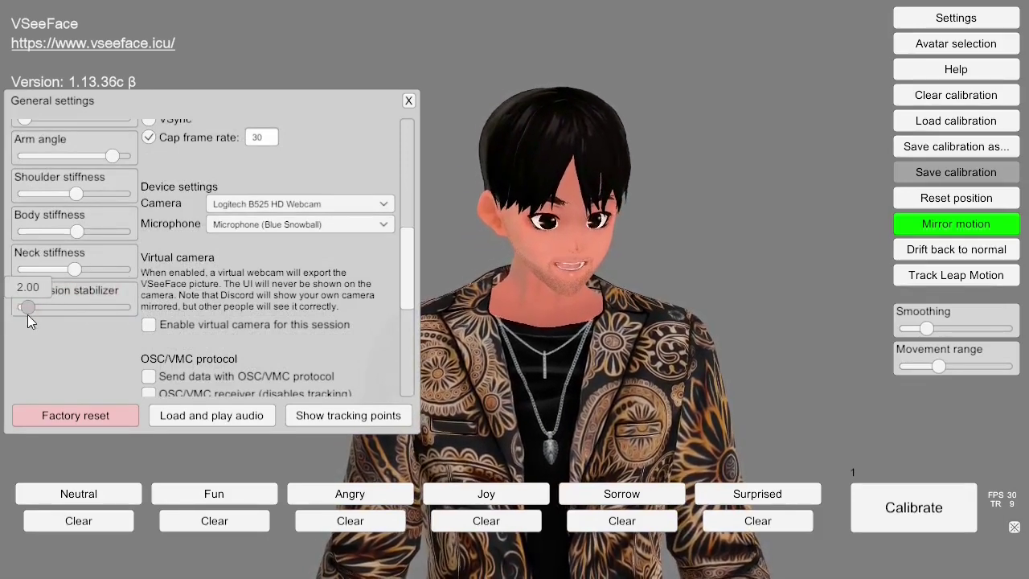
# Step: Set Expression detection to None and close the general settings
pyautogui.scroll(5, 412, 178)
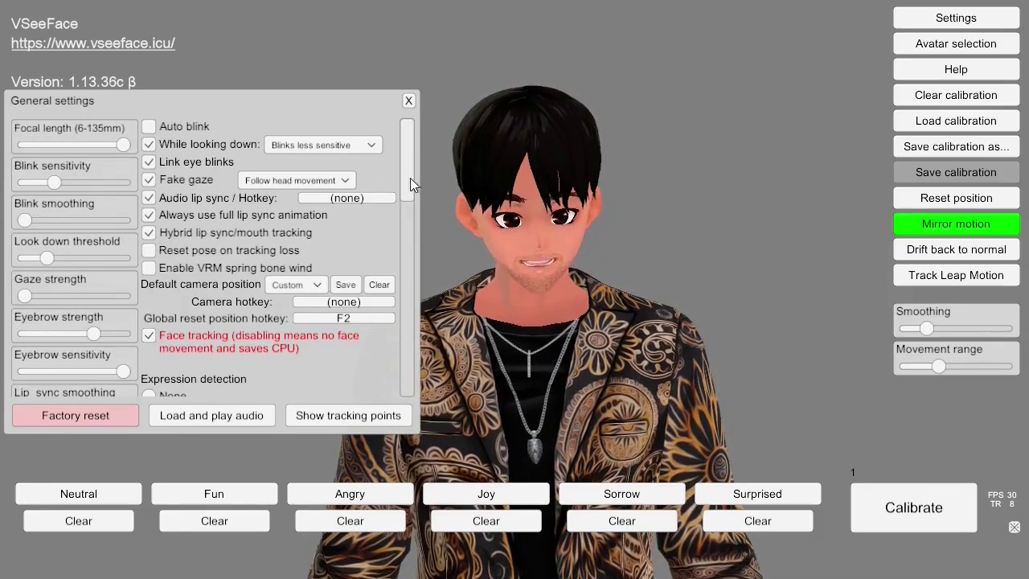
pyautogui.scroll(-3, 399, 193)
pyautogui.scroll(-2, 394, 213)
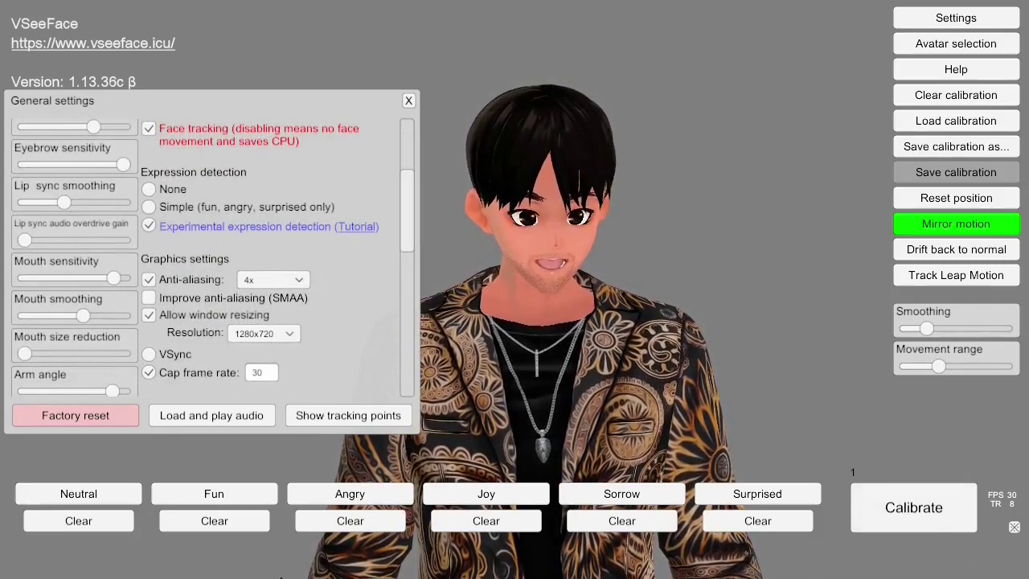
pyautogui.click(149, 190)
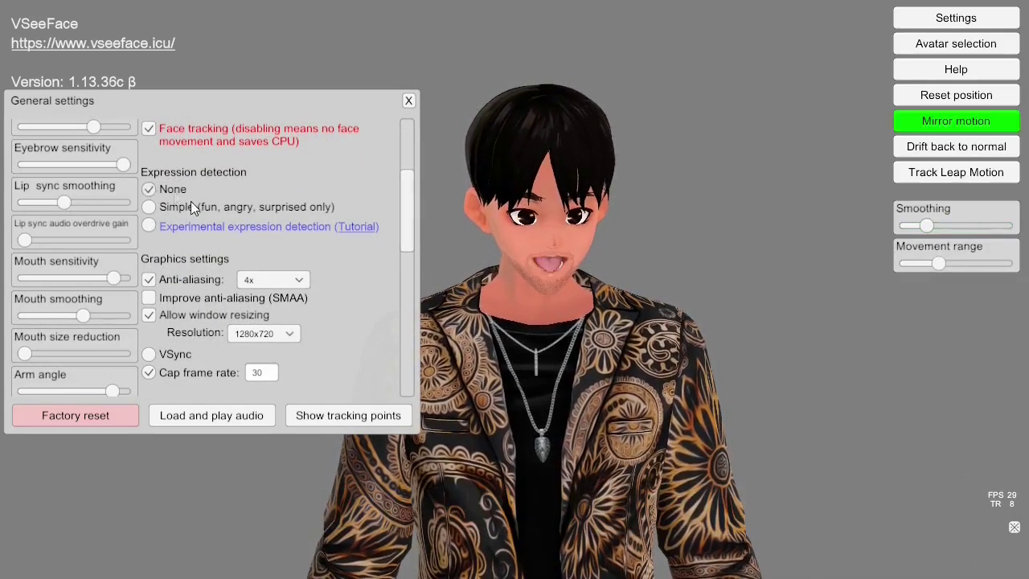
pyautogui.click(410, 102)
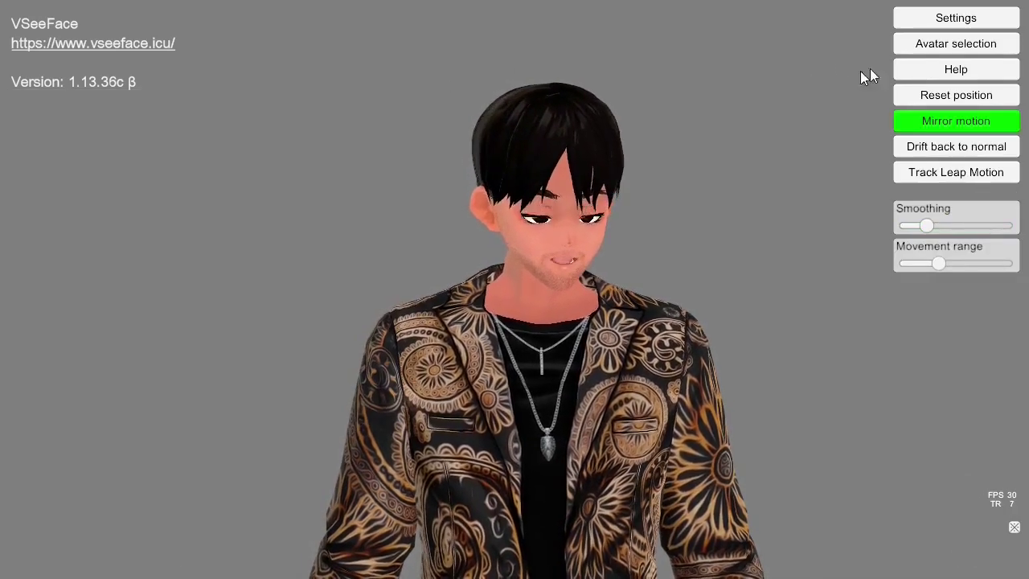
# Step: Open the expression settings at the Neutral and Fun expressions
pyautogui.click(942, 24)
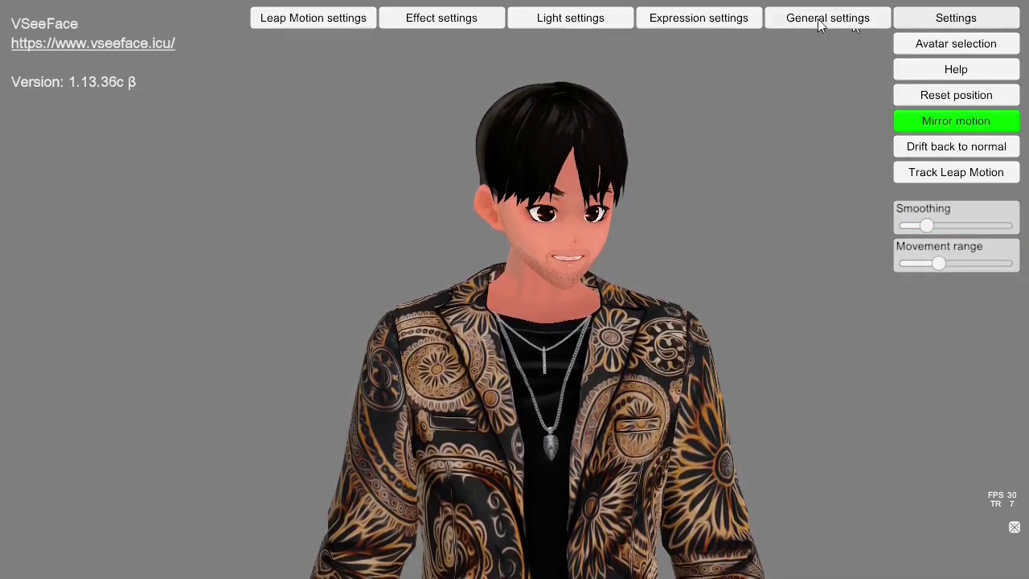
pyautogui.click(715, 19)
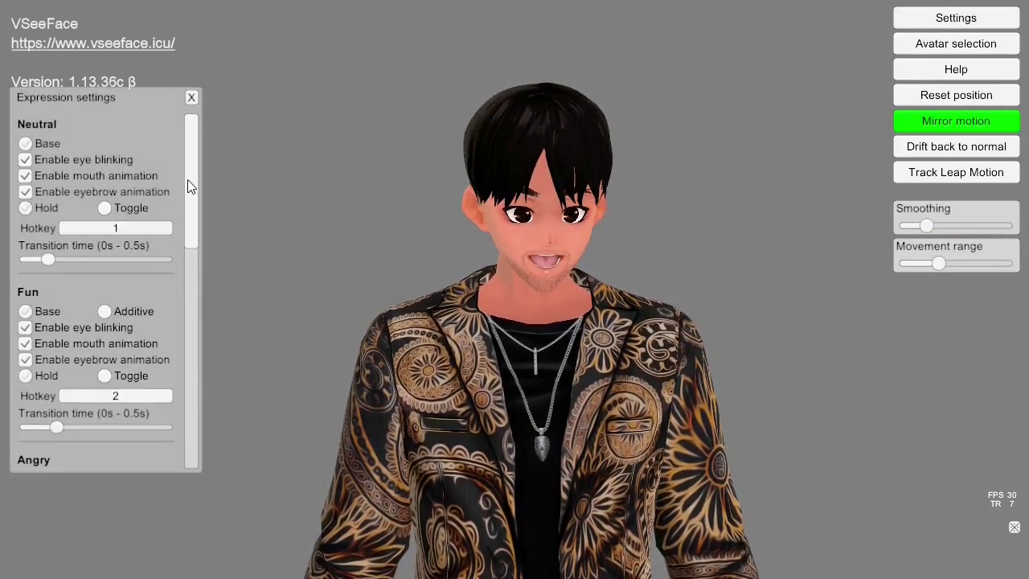
pyautogui.moveTo(188, 179); pyautogui.dragTo(178, 148)
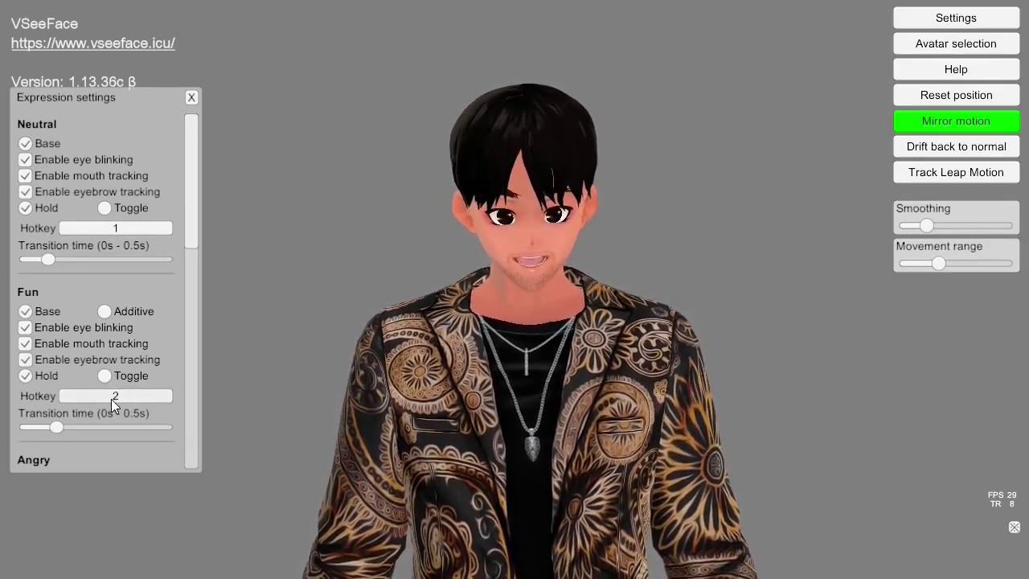
# Step: Try assigning 7 as the hotkey for the Fun expression
pyautogui.click(111, 398)
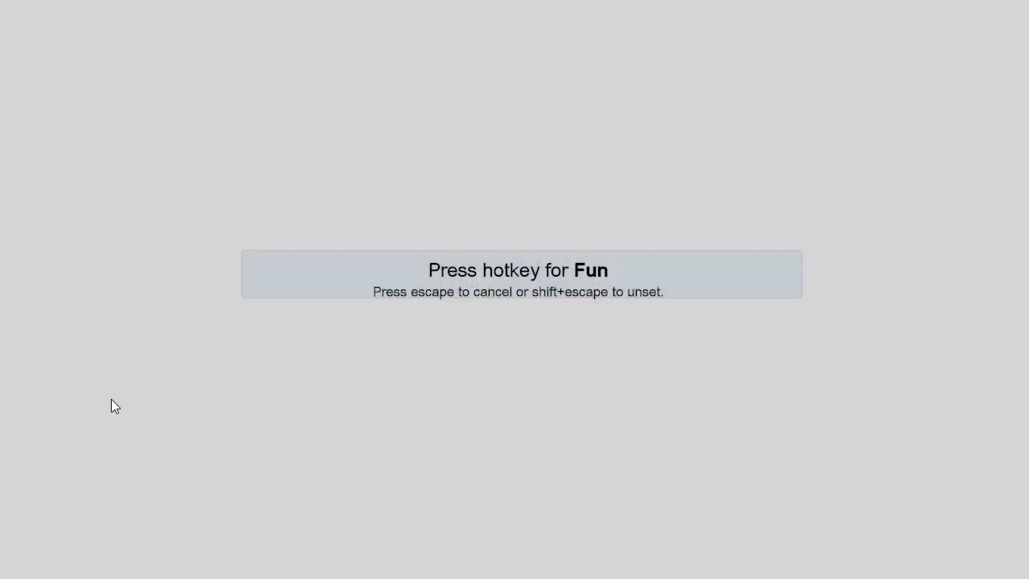
pyautogui.press('7')
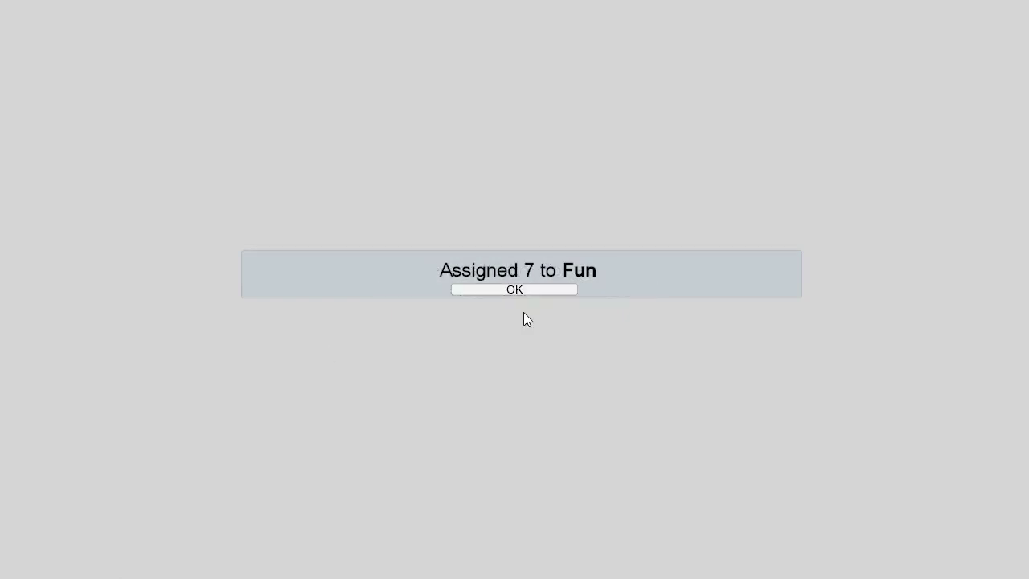
pyautogui.click(518, 289)
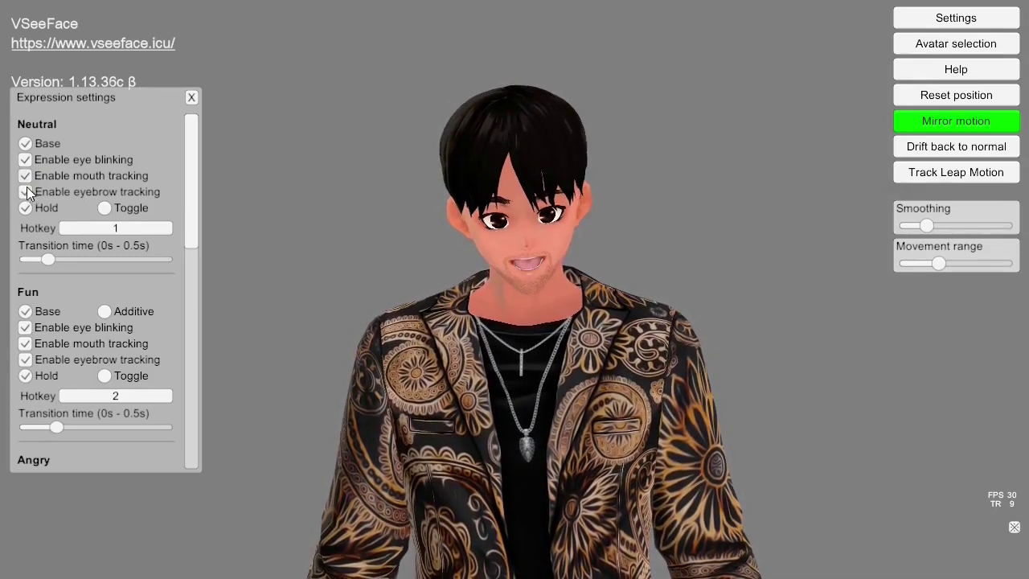
# Step: Review the blinking, tracking, hotkey and transition options for all expressions from Neutral to Surprise
pyautogui.scroll(-3, 49, 213)
pyautogui.scroll(3, 56, 223)
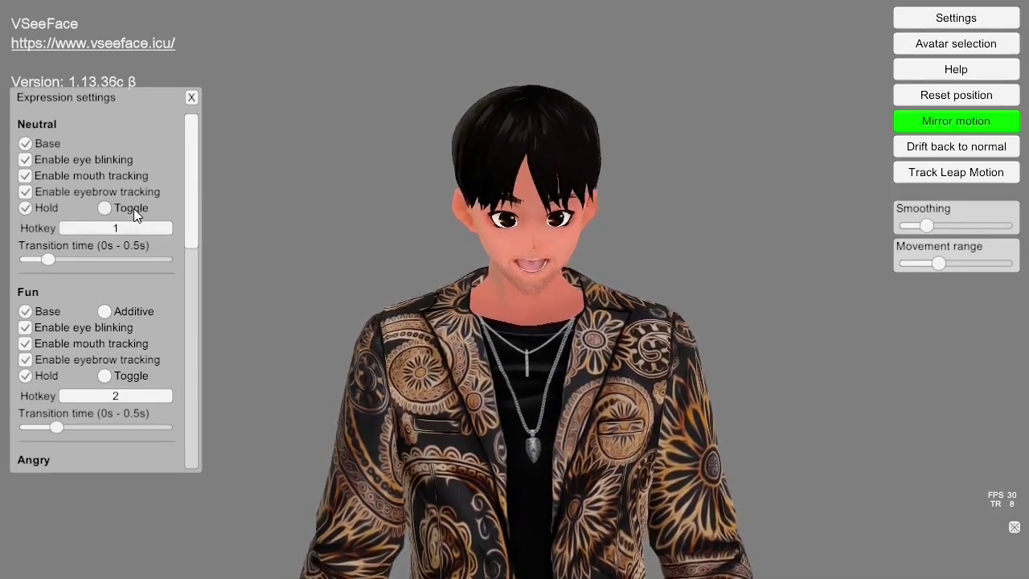
pyautogui.scroll(-5, 63, 217)
pyautogui.scroll(-3, 57, 198)
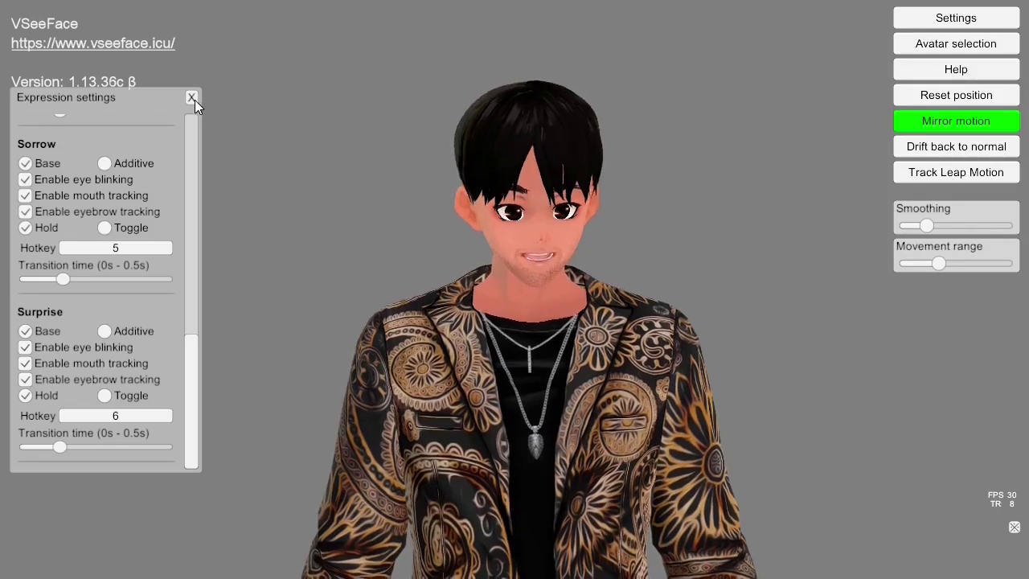
pyautogui.scroll(8, 168, 151)
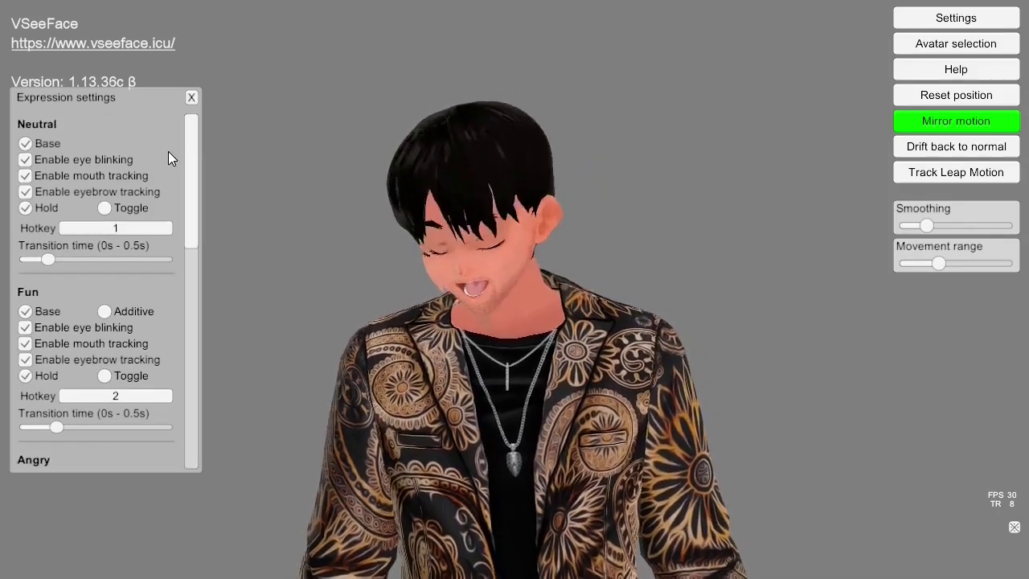
# Step: Try the Toggle hotkey mode for the Angry expression, return it to Hold, and close the expression settings
pyautogui.scroll(-2, 168, 151)
pyautogui.scroll(-1, 168, 152)
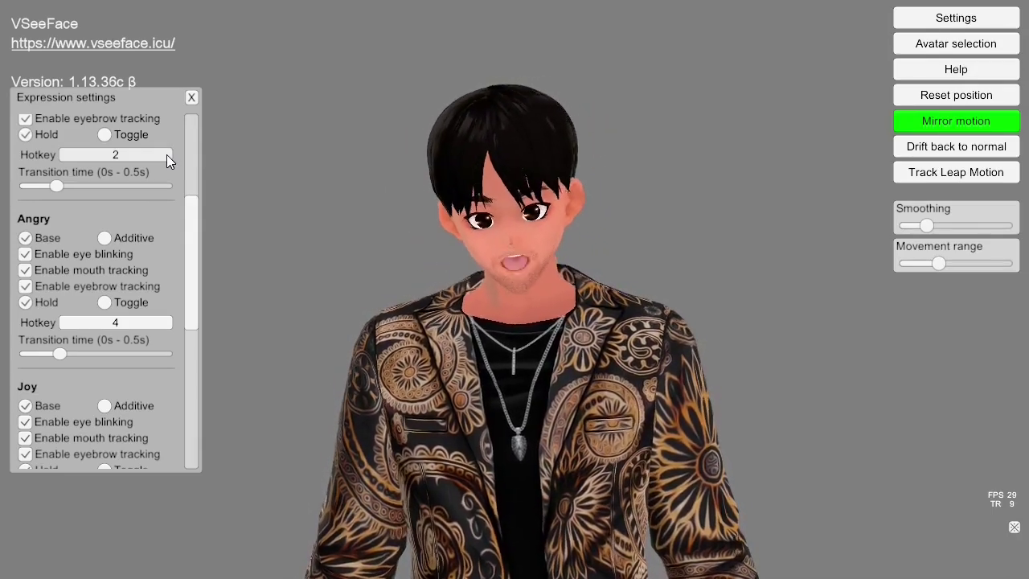
pyautogui.click(106, 302)
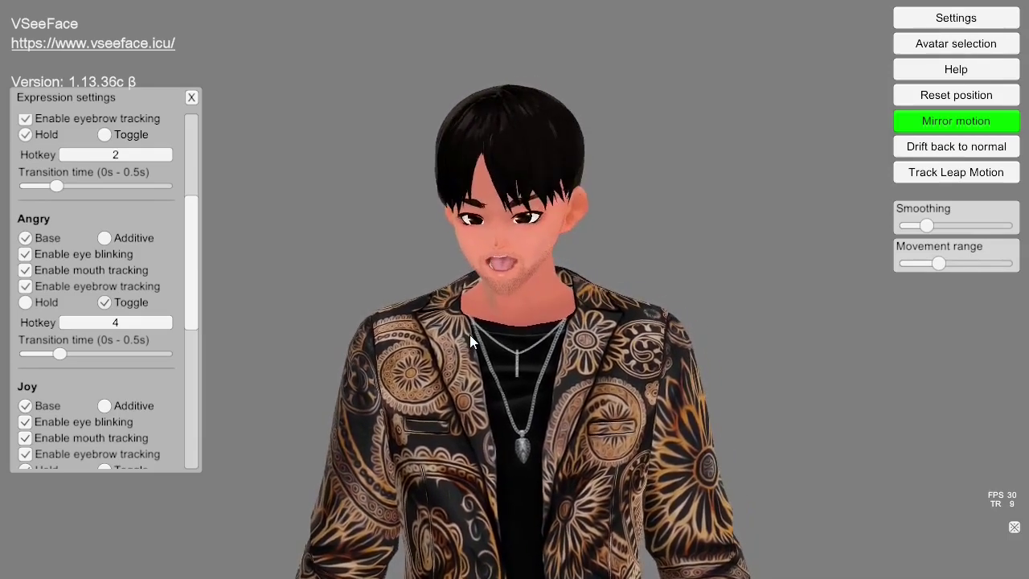
pyautogui.click(39, 304)
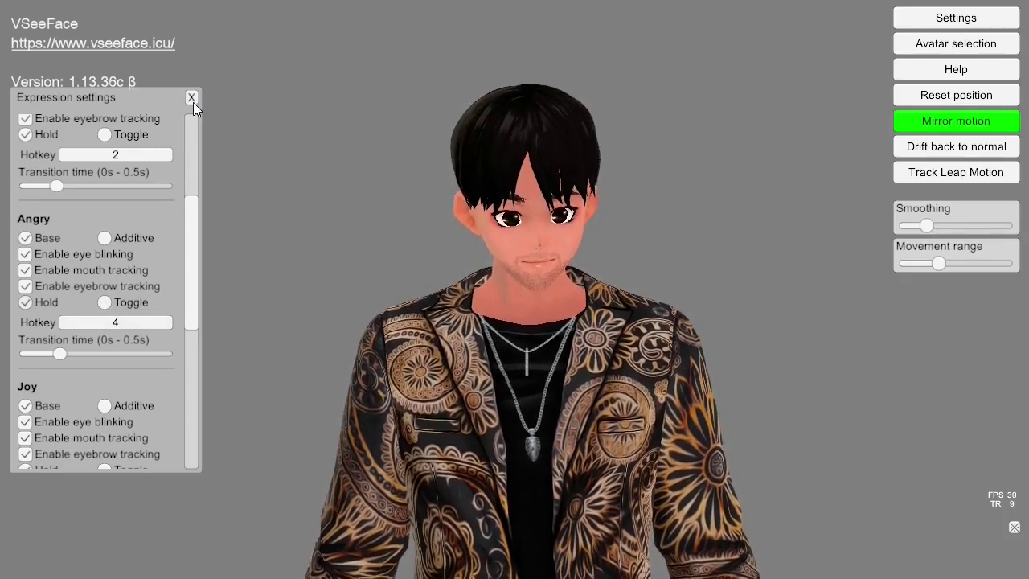
pyautogui.click(192, 99)
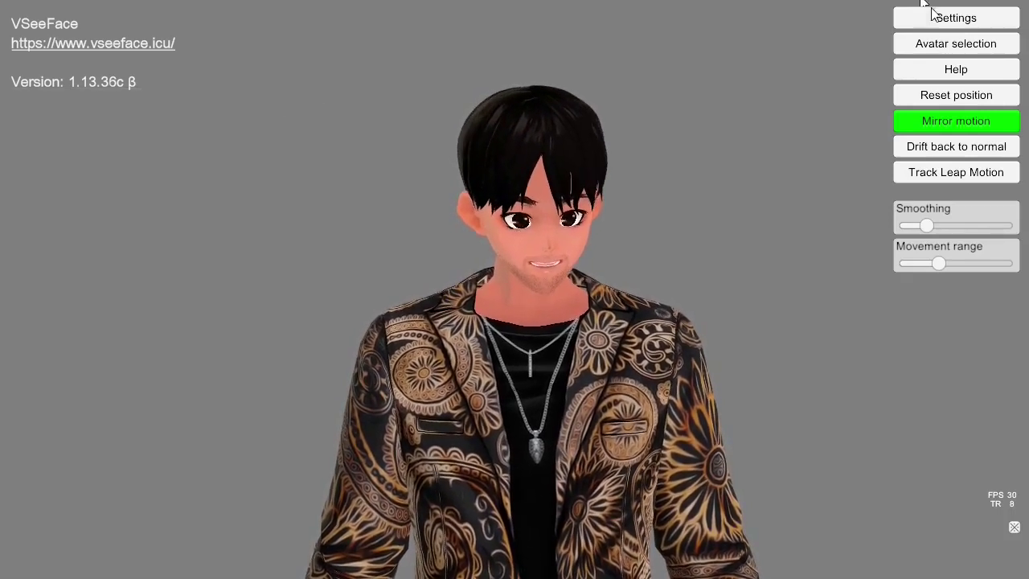
# Step: Enable Shadows and slightly lower the Intensity in the light settings, and check the Ambient light options
pyautogui.click(939, 20)
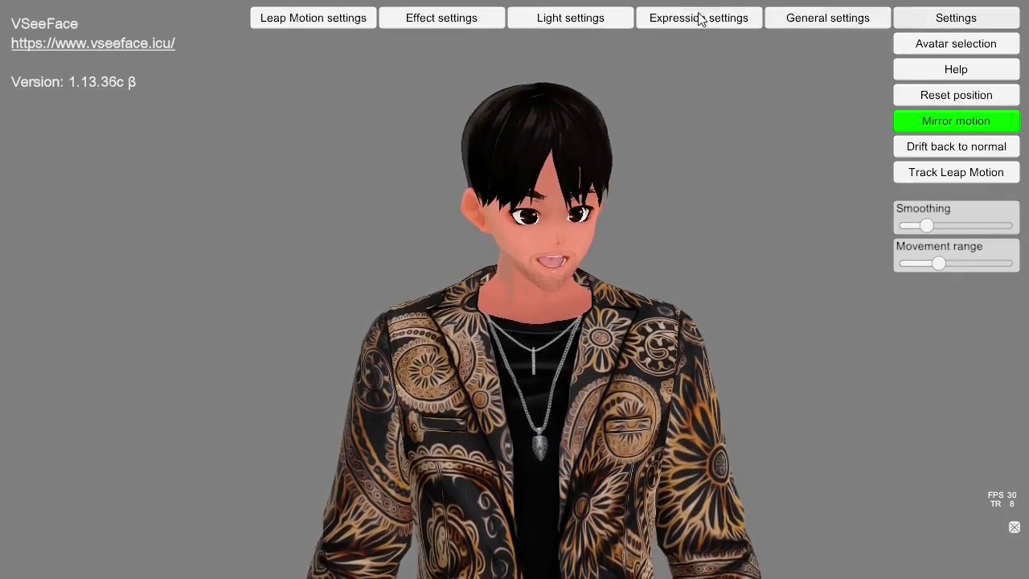
pyautogui.click(579, 24)
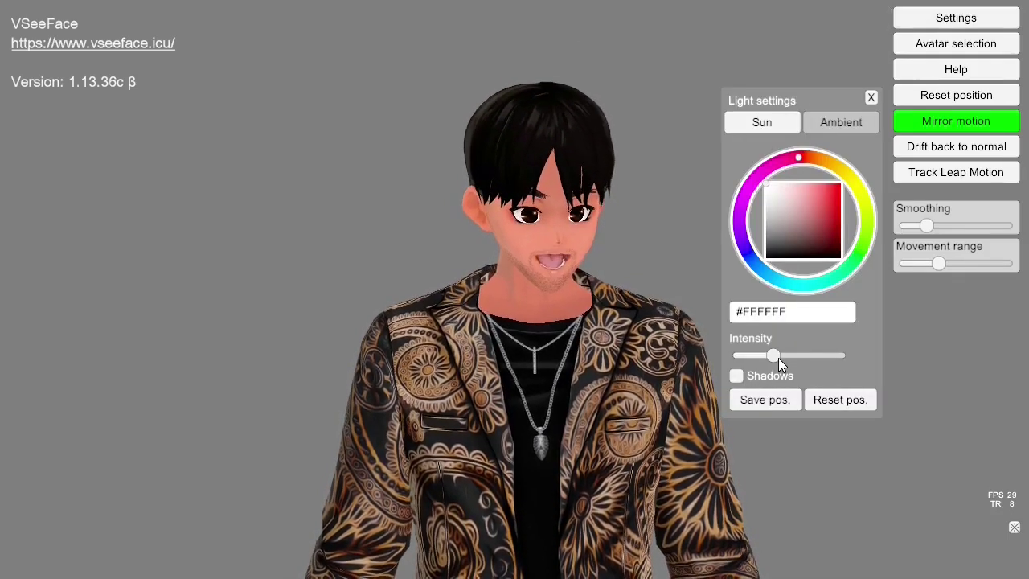
pyautogui.click(738, 374)
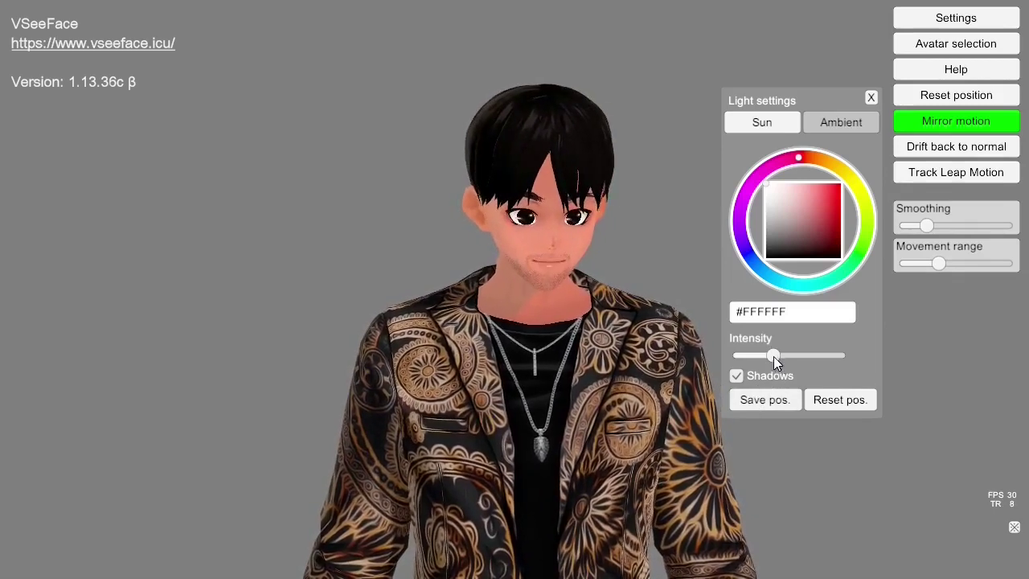
pyautogui.moveTo(773, 356)
pyautogui.mouseDown()
pyautogui.moveTo(795, 354)
pyautogui.moveTo(764, 351)
pyautogui.mouseUp()
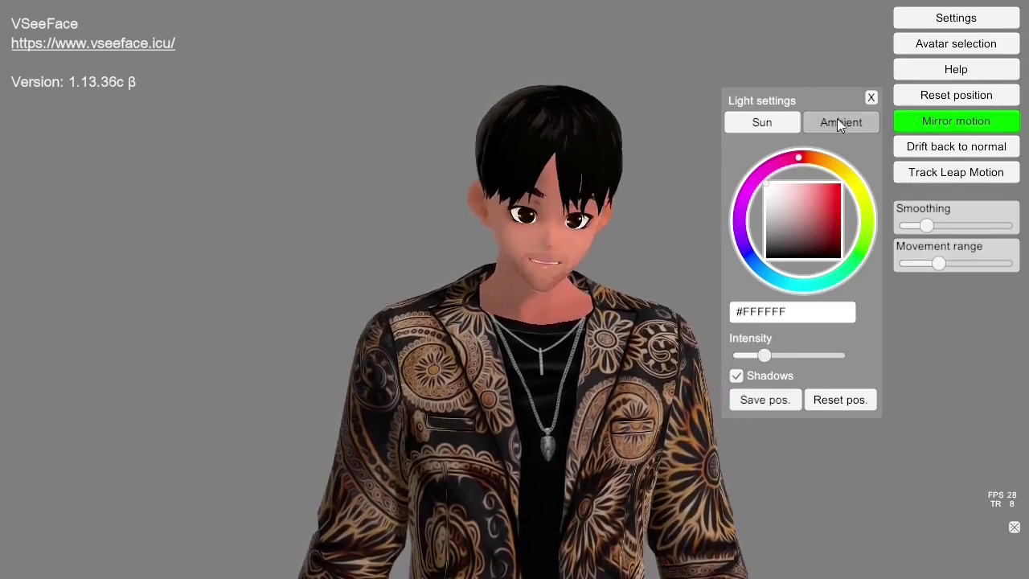
pyautogui.moveTo(795, 217); pyautogui.dragTo(746, 220)
pyautogui.click(839, 122)
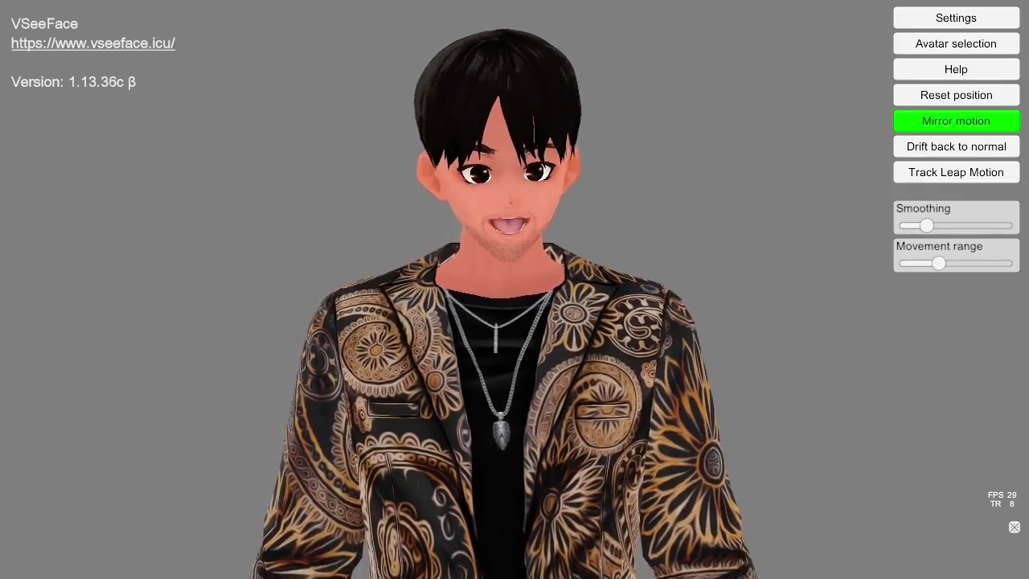
# Step: Reset the avatar's position, and try Mirror motion switched off before enabling it again
pyautogui.click(1004, 96)
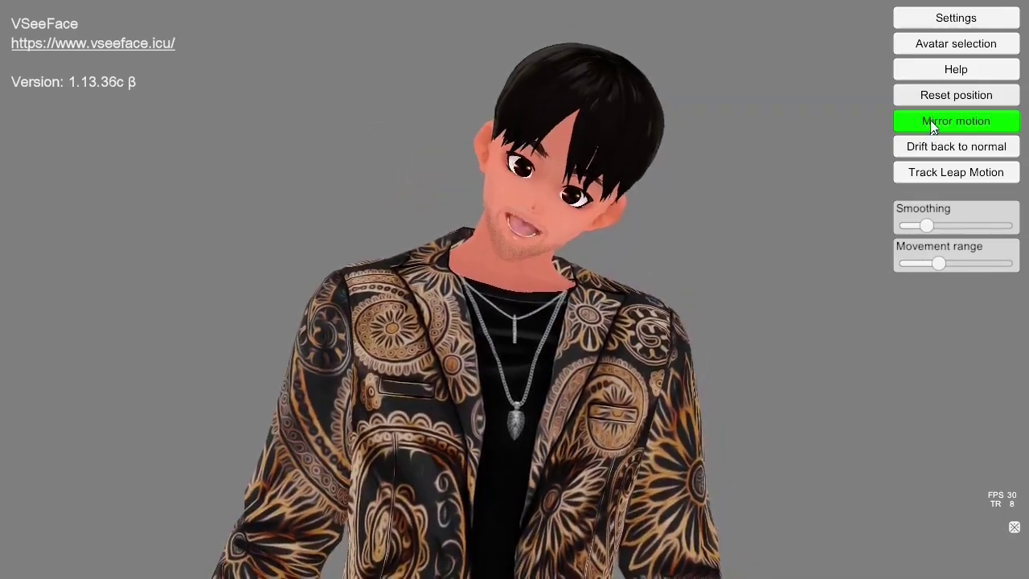
pyautogui.click(930, 120)
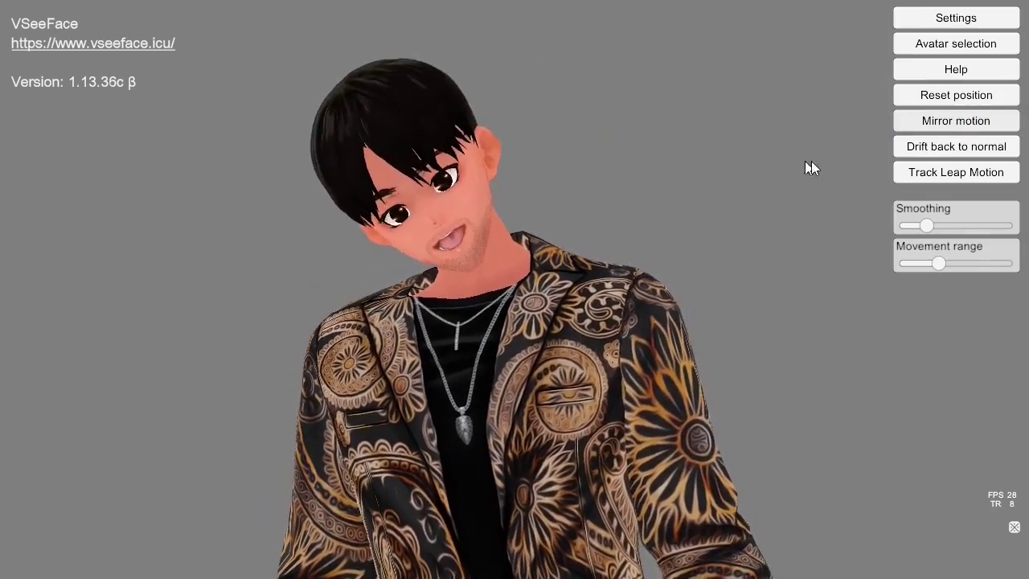
pyautogui.click(936, 120)
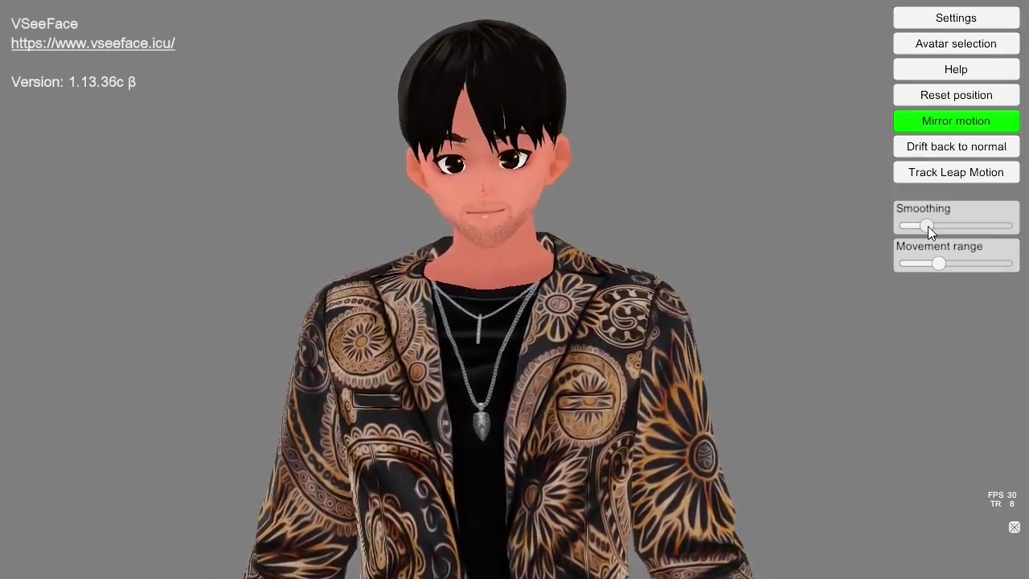
# Step: Adjust Smoothing to a low level, and try Movement range at its maximum before reducing it to a low level
pyautogui.moveTo(928, 226); pyautogui.dragTo(800, 241)
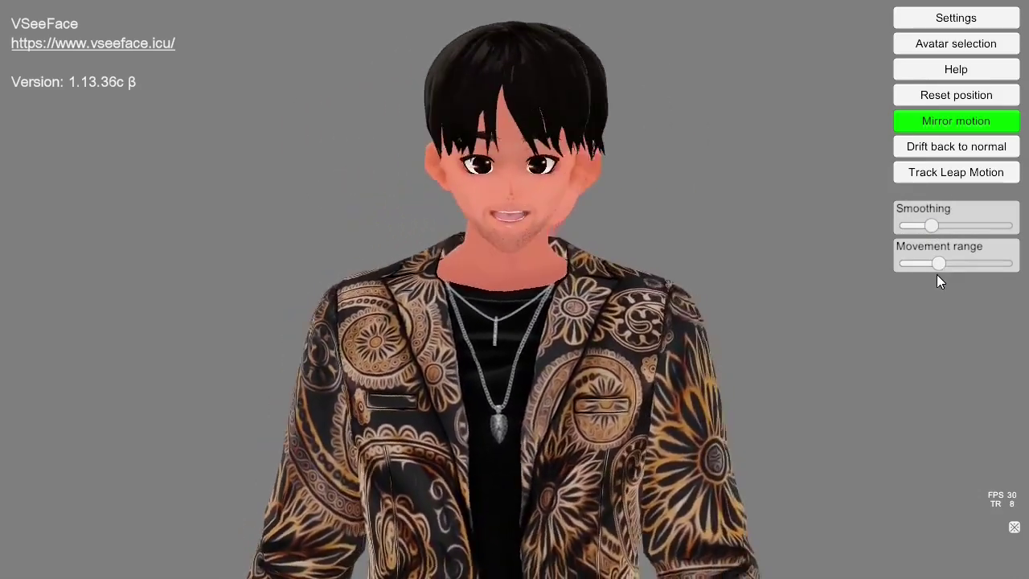
pyautogui.moveTo(940, 270)
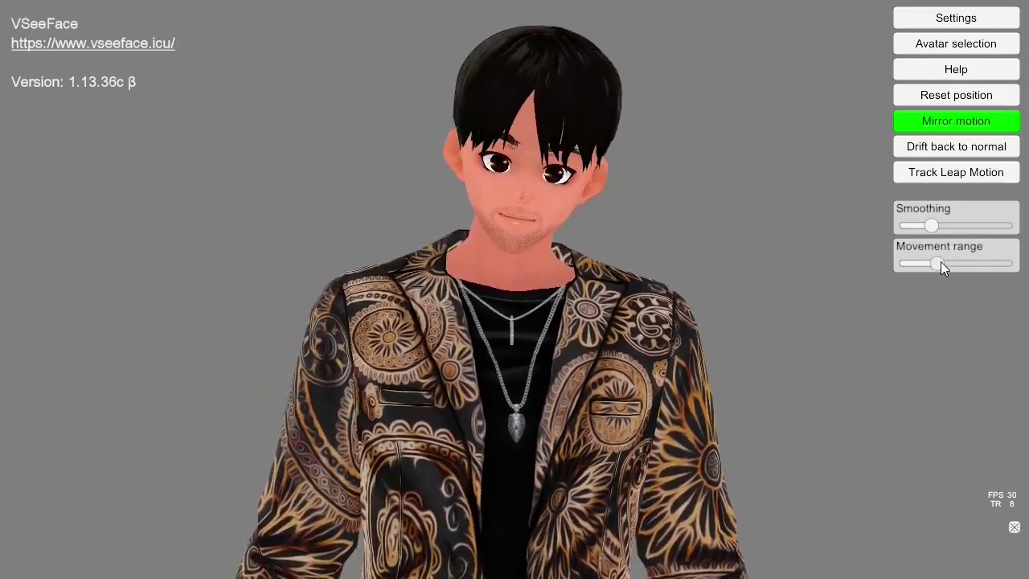
pyautogui.moveTo(938, 263); pyautogui.dragTo(1024, 268)
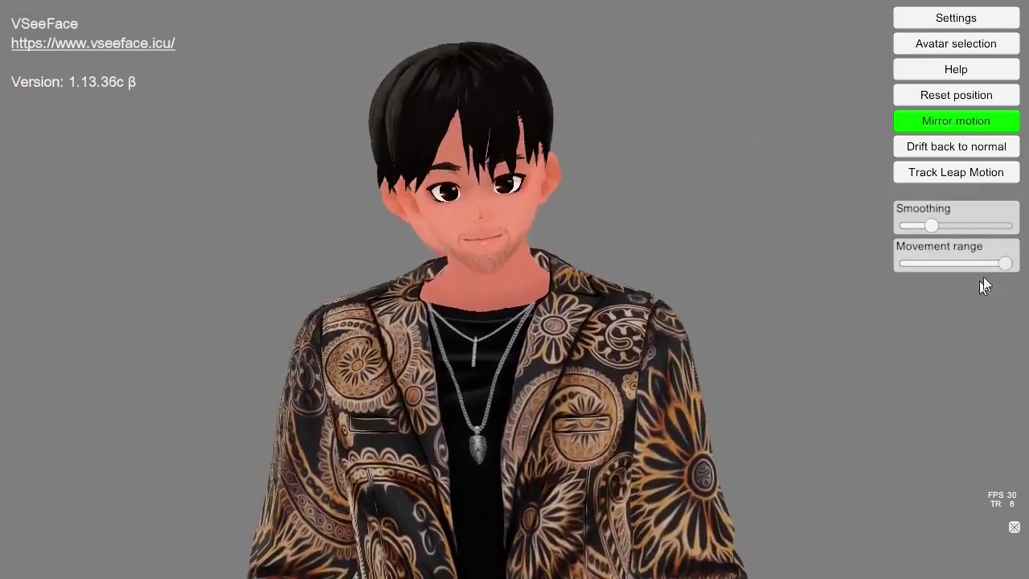
pyautogui.moveTo(1005, 264); pyautogui.dragTo(906, 281)
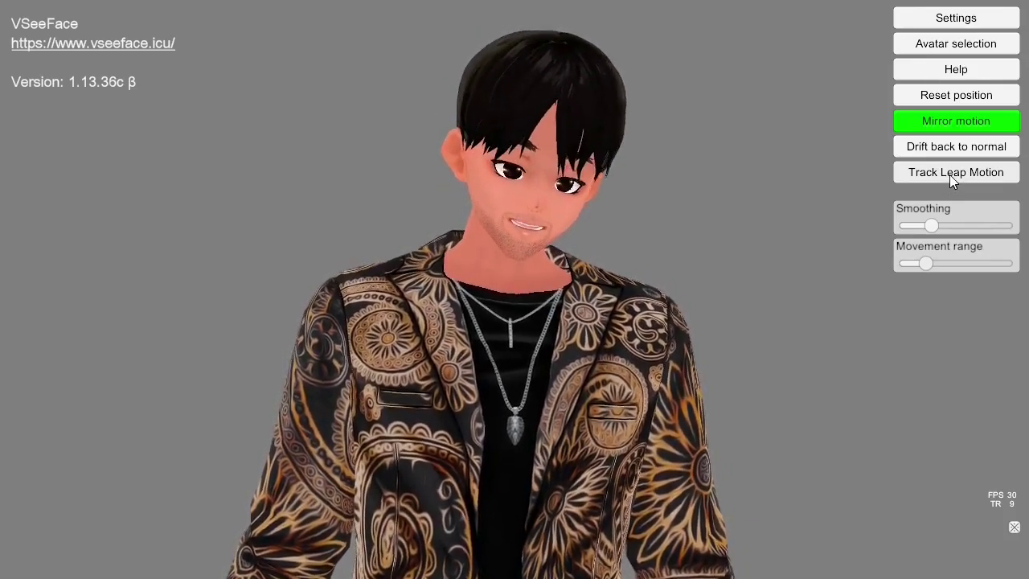
# Step: Try Track Leap Motion switched on, switch it back off, and open the effect settings
pyautogui.click(949, 175)
pyautogui.click(949, 174)
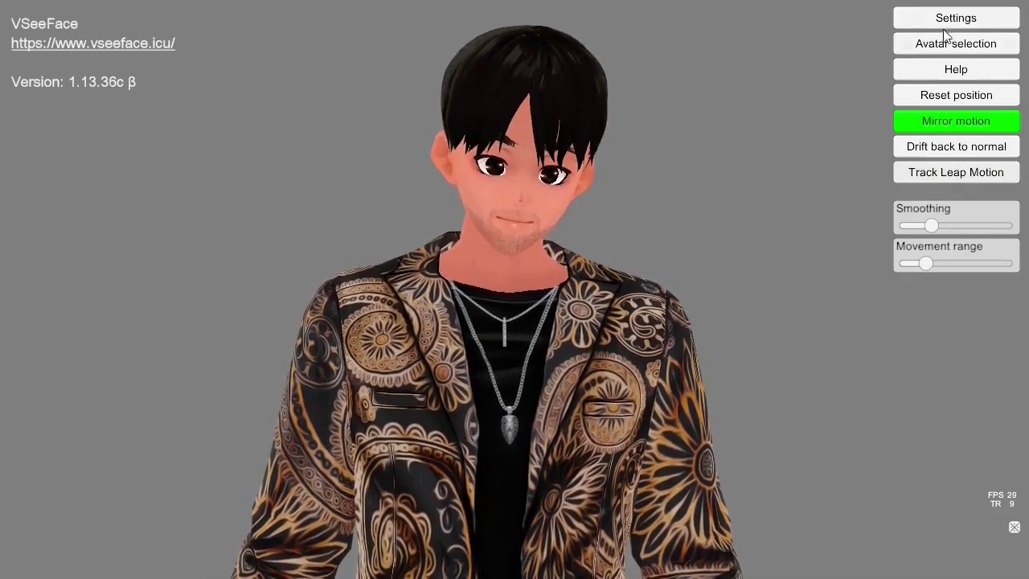
pyautogui.click(942, 24)
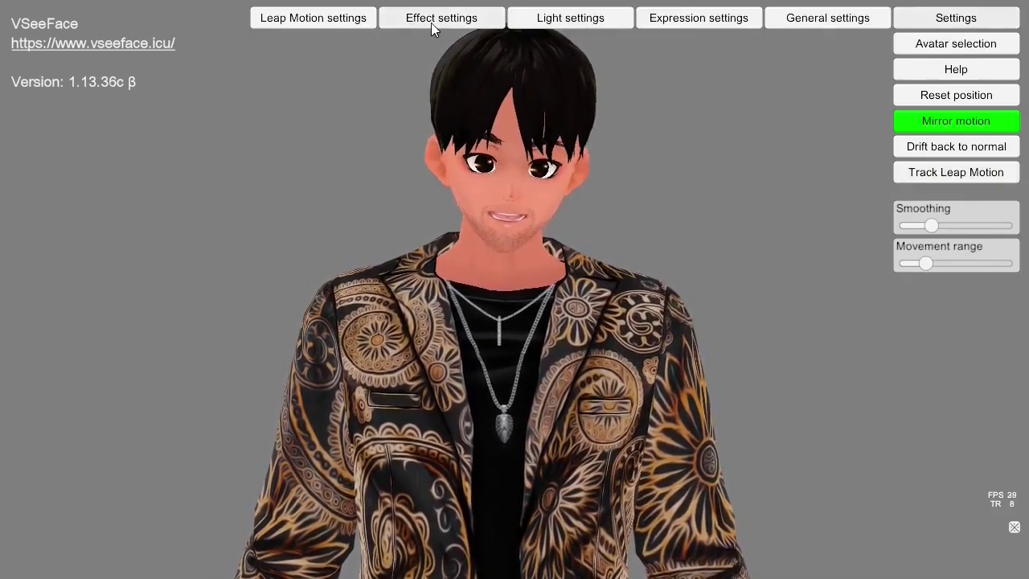
pyautogui.click(431, 23)
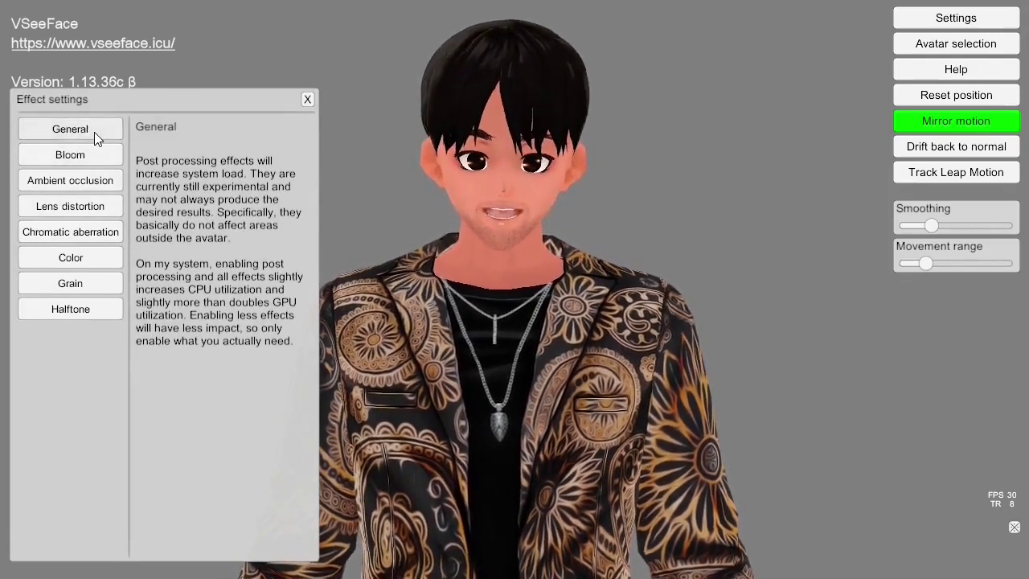
# Step: Enable the Bloom effect and set its color to red #EE0000
pyautogui.click(86, 159)
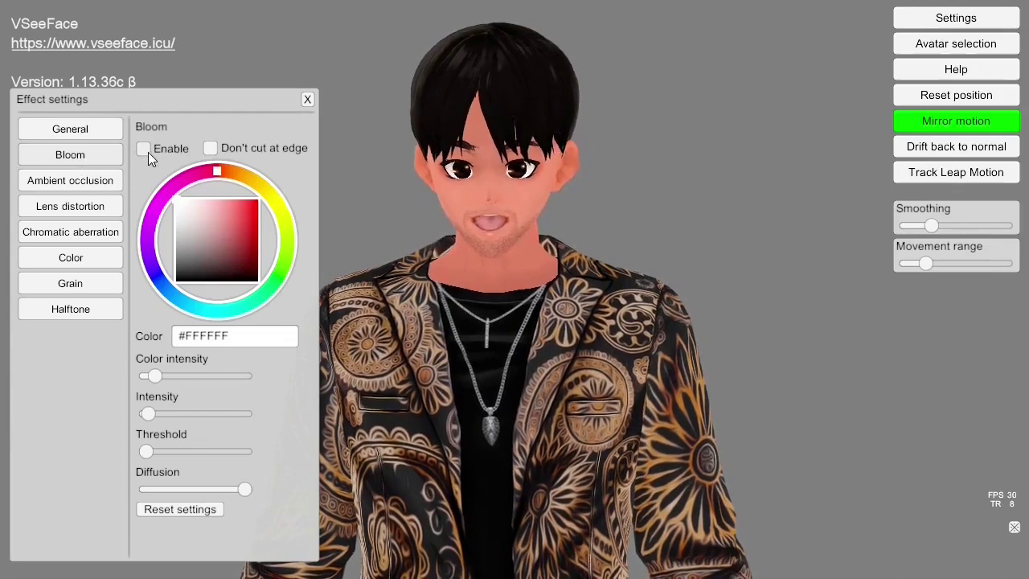
pyautogui.click(145, 150)
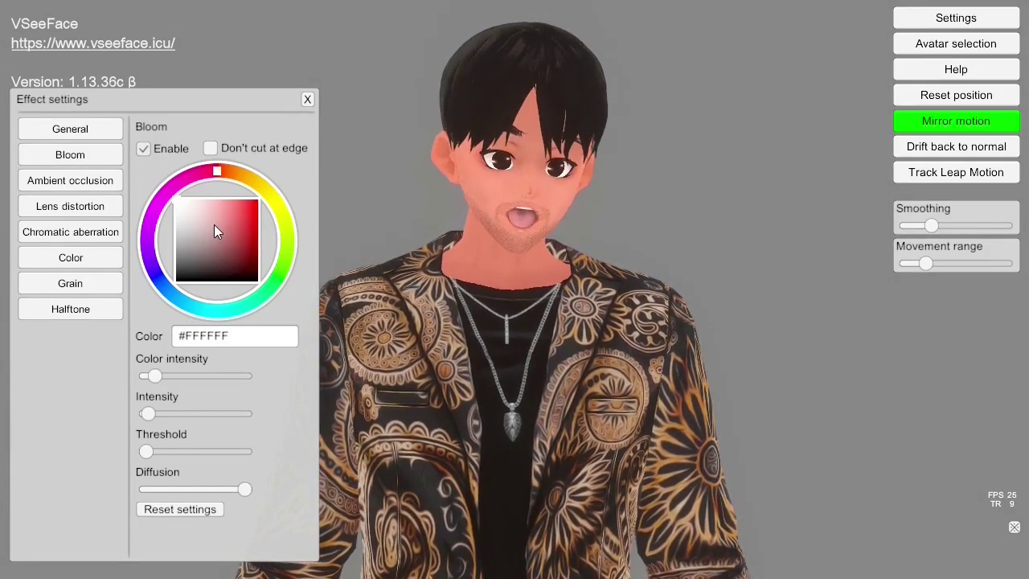
pyautogui.click(228, 200)
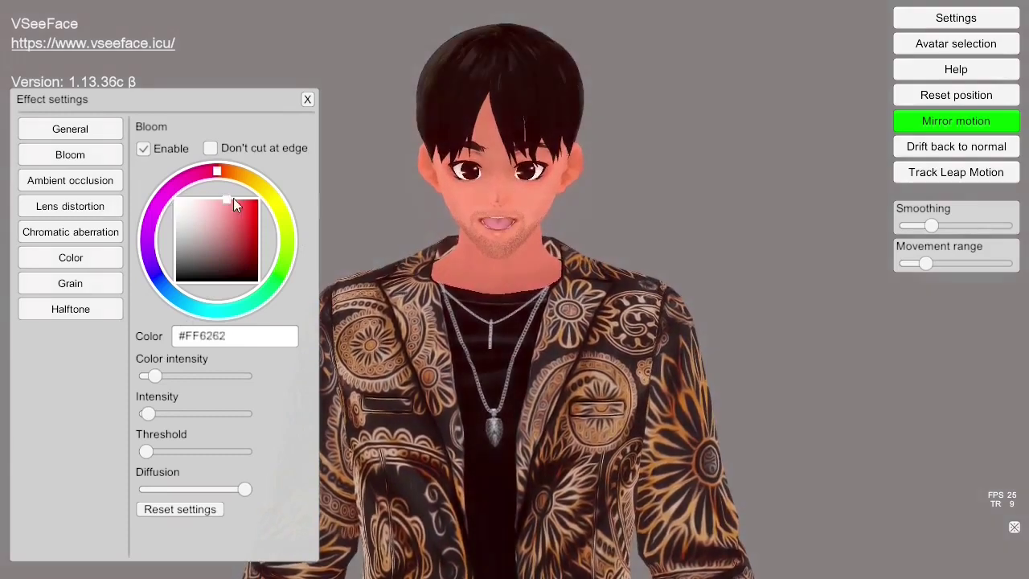
pyautogui.moveTo(233, 199); pyautogui.dragTo(292, 204)
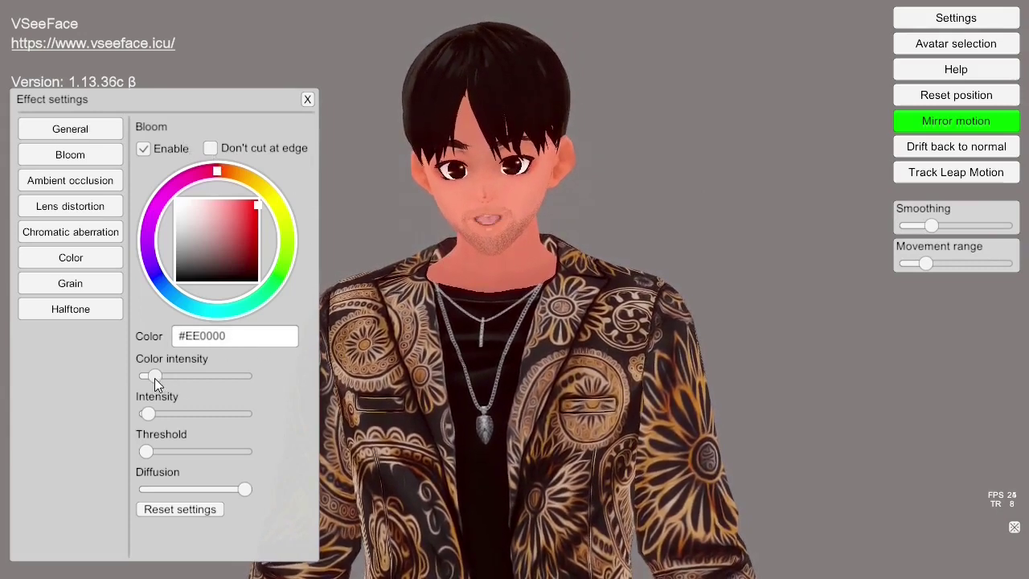
# Step: Try Bloom with slightly higher Color intensity and Intensity, a mid-level Threshold and color #EE4300, and disable the effect
pyautogui.moveTo(154, 378)
pyautogui.mouseDown()
pyautogui.moveTo(168, 378)
pyautogui.moveTo(159, 376)
pyautogui.mouseUp()
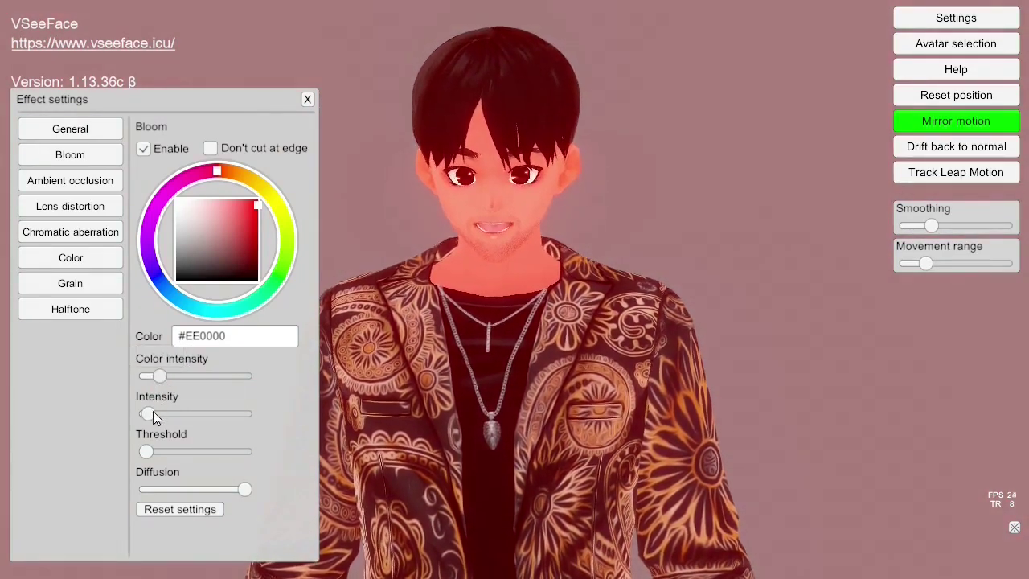
pyautogui.moveTo(148, 414); pyautogui.dragTo(159, 413)
pyautogui.moveTo(163, 375); pyautogui.dragTo(158, 375)
pyautogui.moveTo(162, 413); pyautogui.dragTo(161, 418)
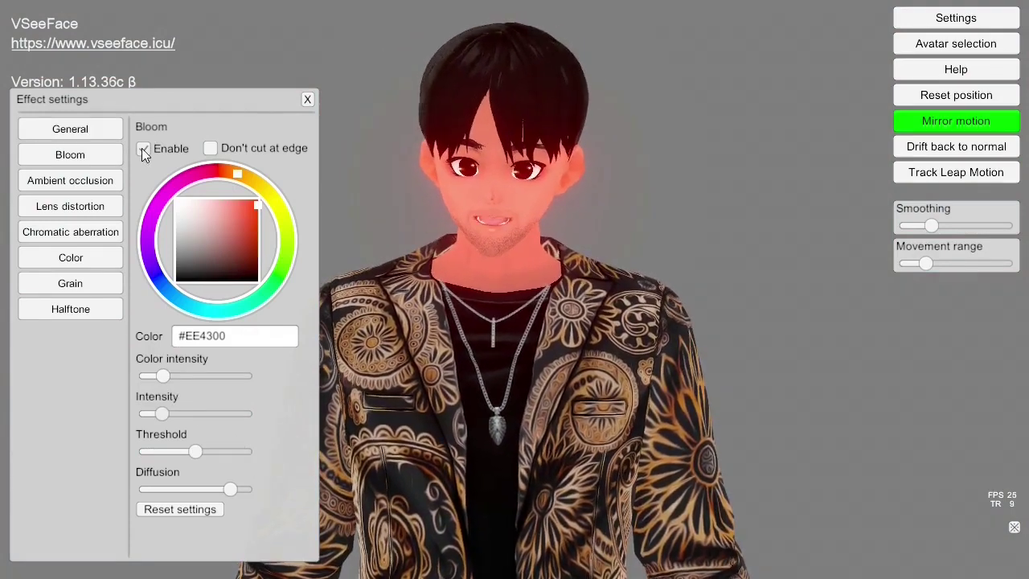
pyautogui.click(142, 149)
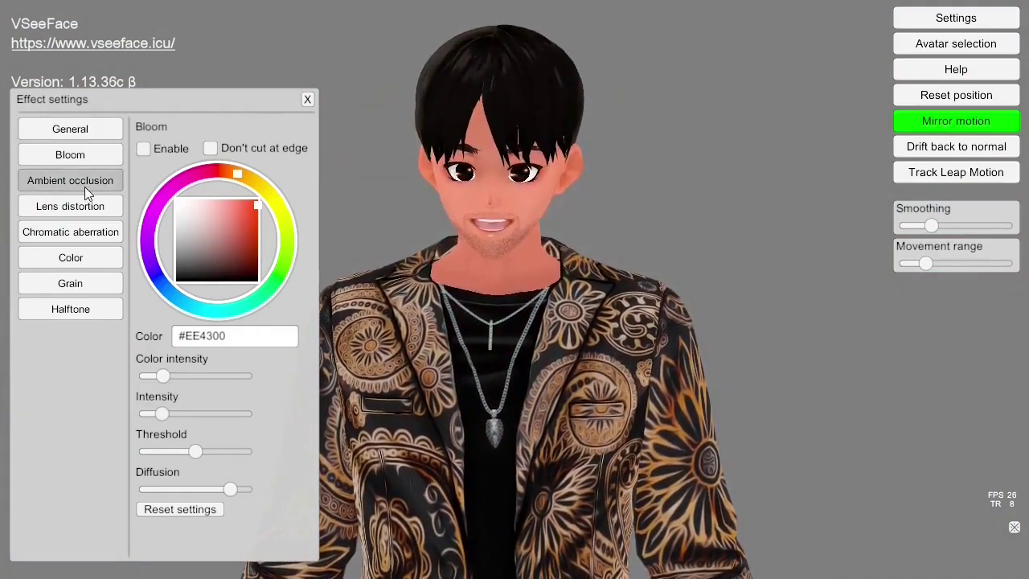
# Step: Enable Ambient occlusion with color #000000, and raise its Intensity and Radius moderately
pyautogui.click(84, 182)
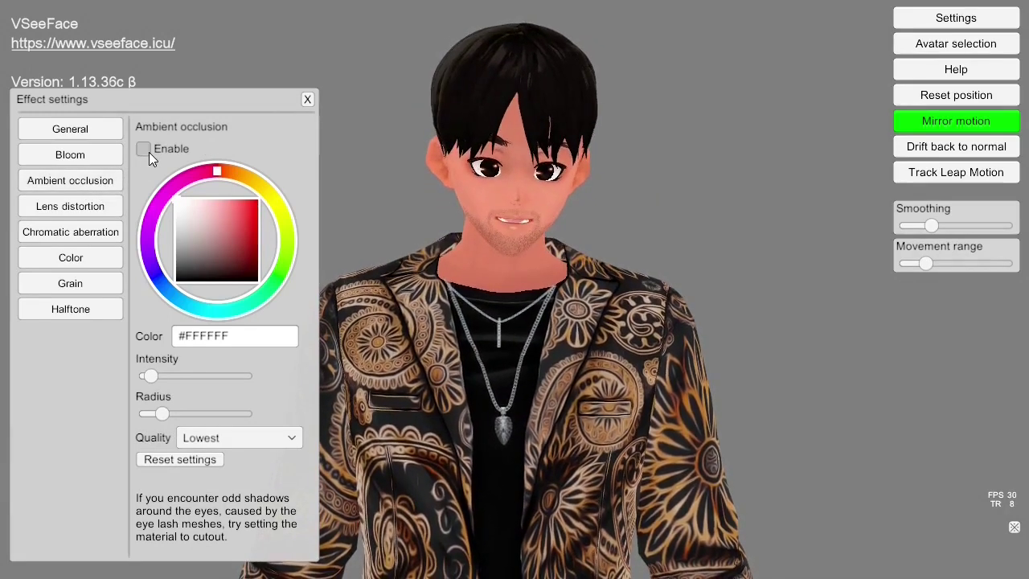
pyautogui.click(143, 149)
pyautogui.moveTo(209, 220); pyautogui.dragTo(257, 214)
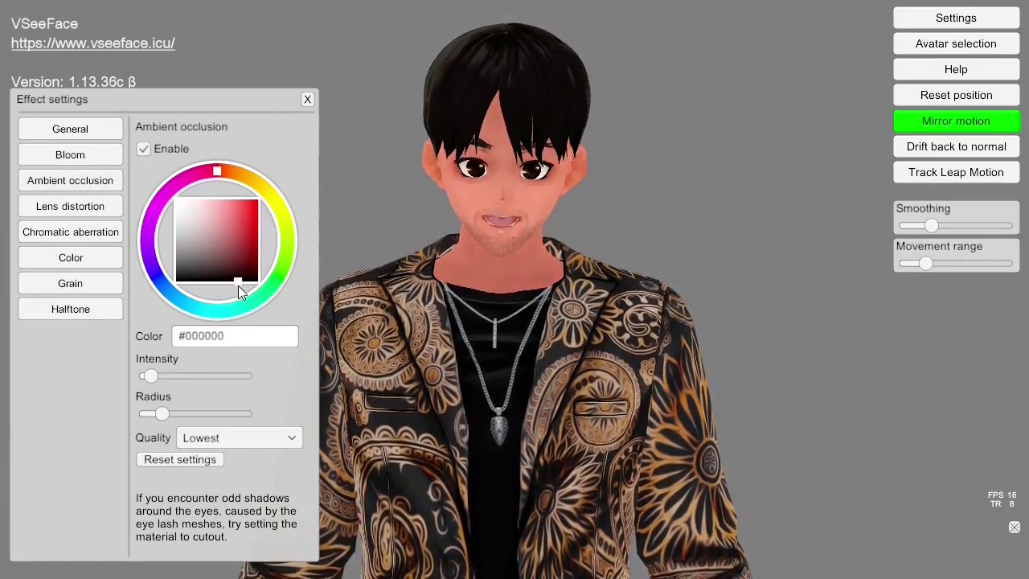
pyautogui.moveTo(150, 375); pyautogui.dragTo(168, 375)
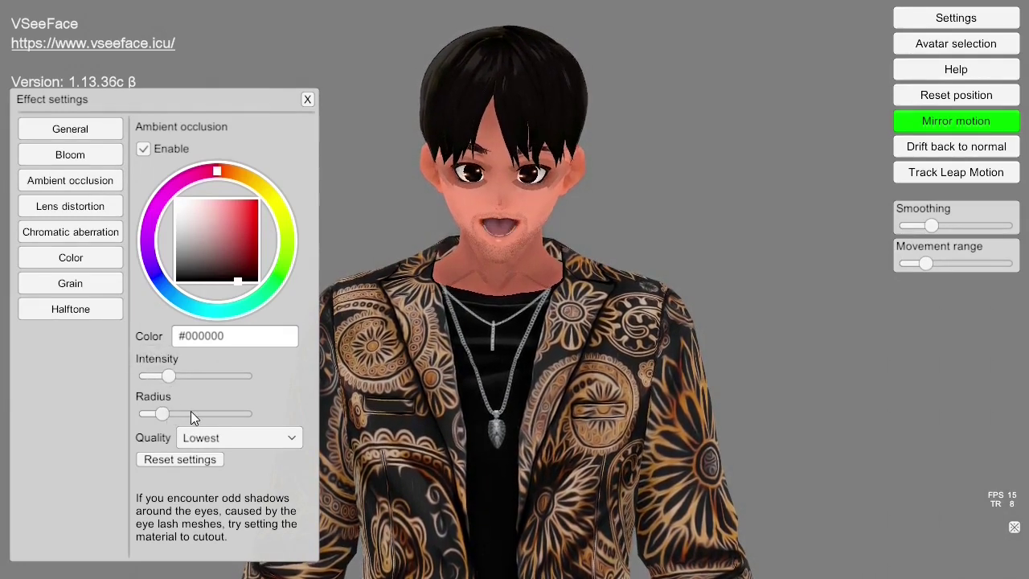
pyautogui.moveTo(174, 415); pyautogui.dragTo(187, 414)
# Step: Try the High quality option for Ambient occlusion and return it to Lowest
pyautogui.click(241, 437)
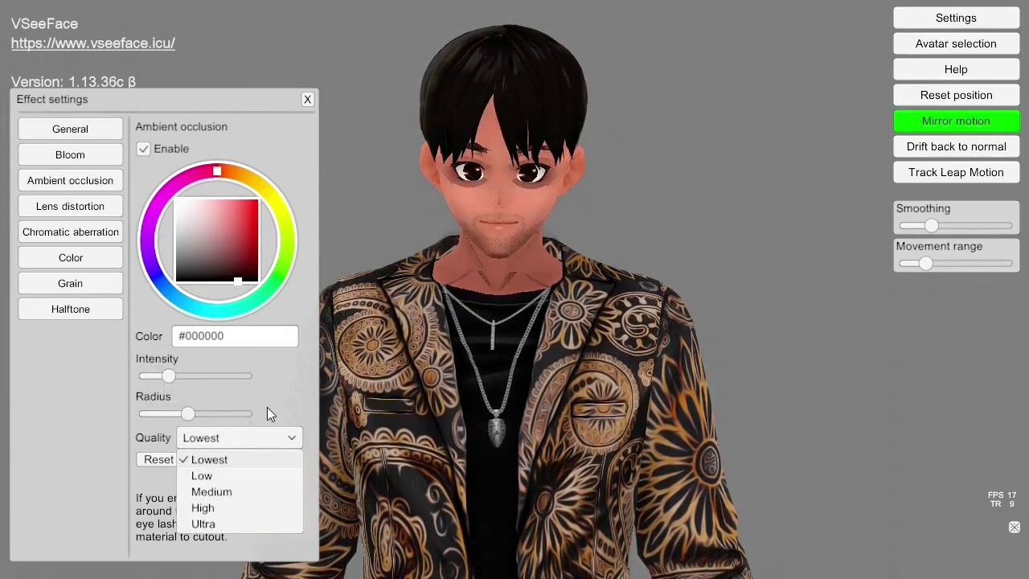
pyautogui.click(205, 508)
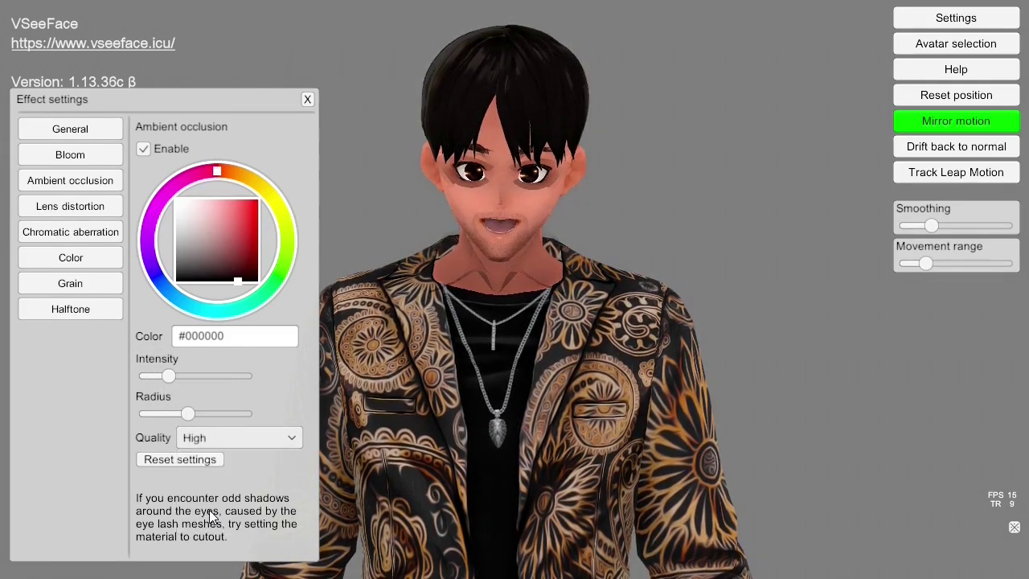
pyautogui.click(208, 438)
pyautogui.click(211, 460)
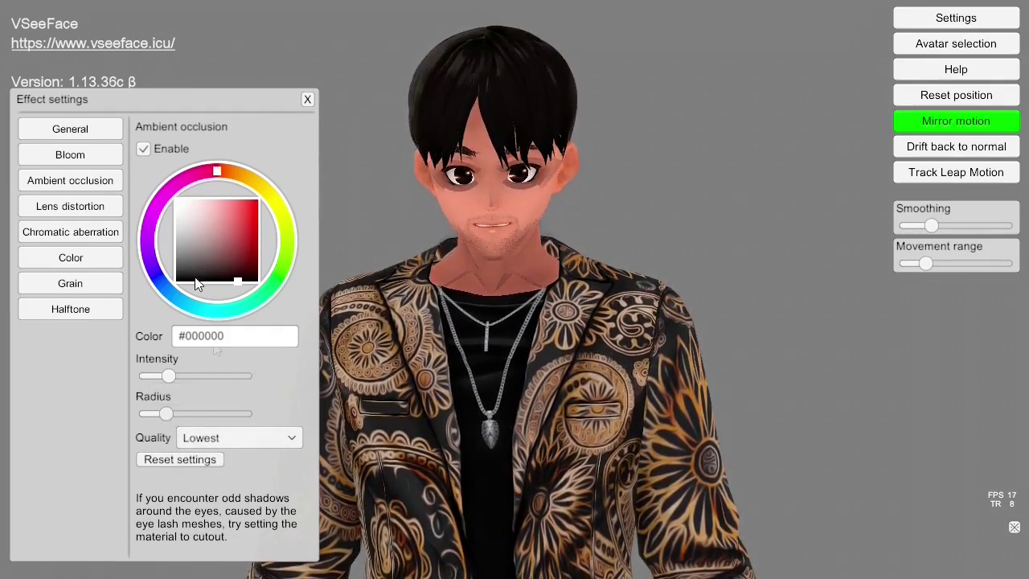
# Step: Try Lens distortion and disable it, and try Chromatic aberration at Intensity 1.00 before disabling it
pyautogui.click(106, 208)
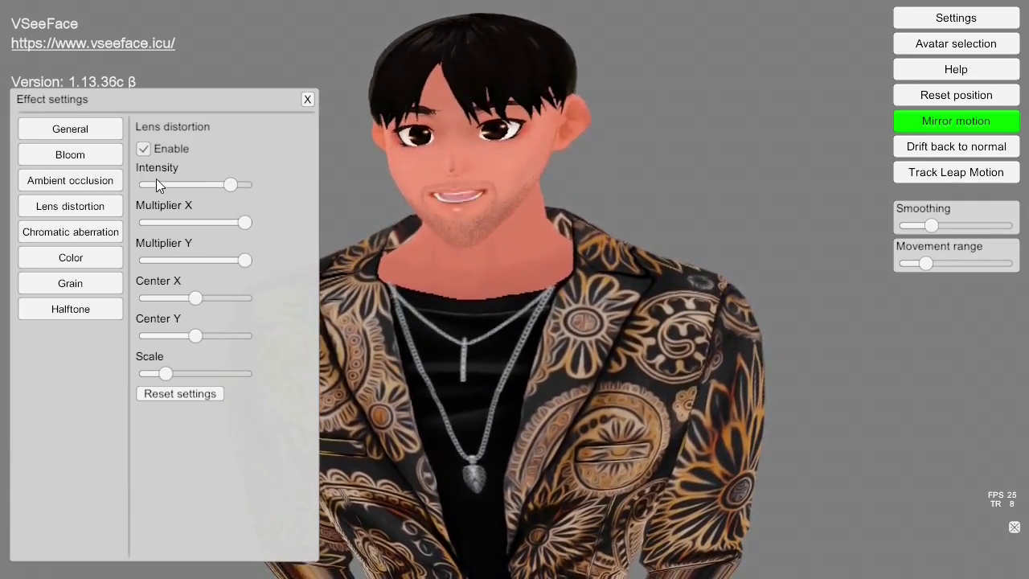
pyautogui.click(145, 152)
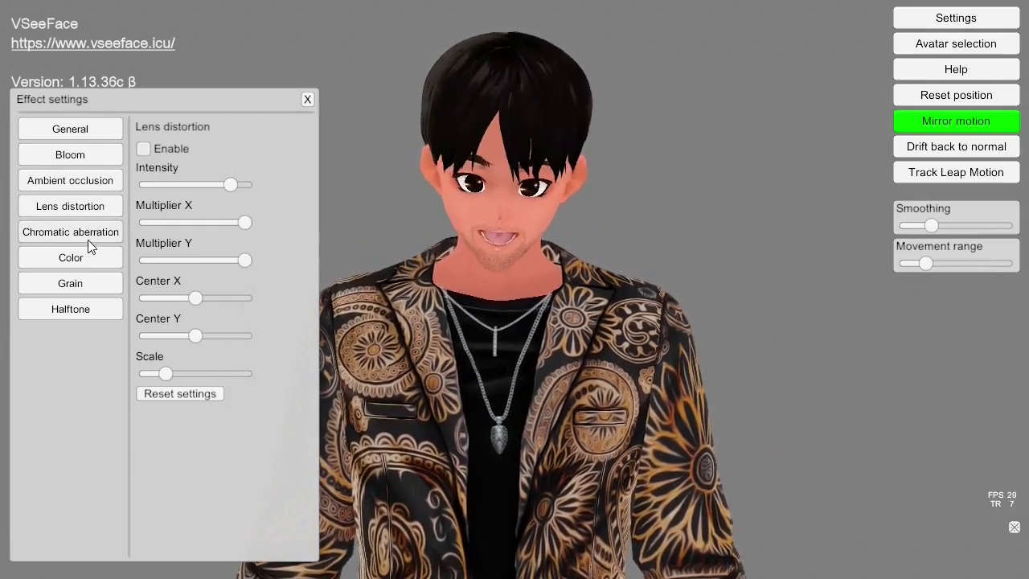
pyautogui.click(88, 237)
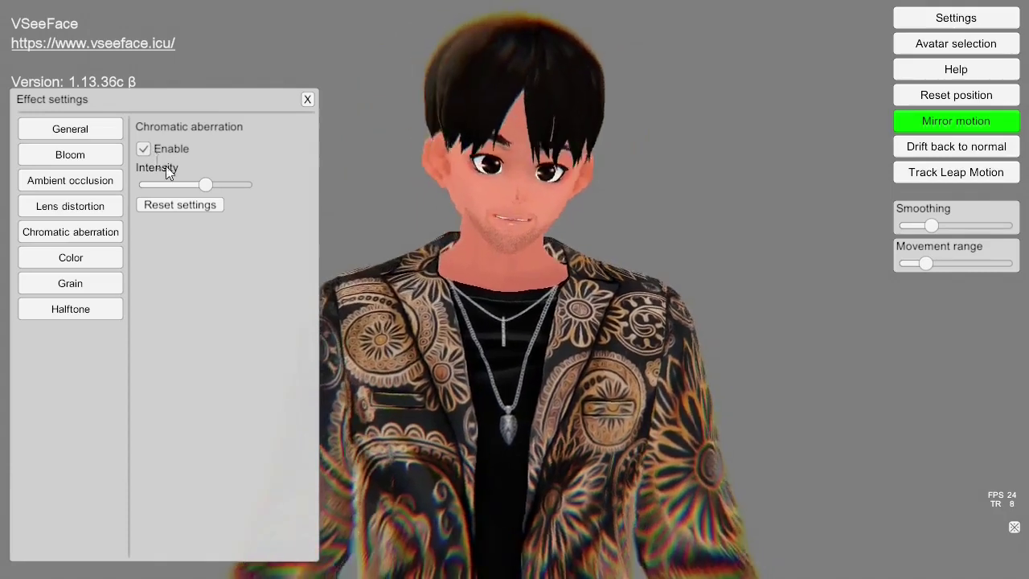
pyautogui.moveTo(205, 184); pyautogui.dragTo(241, 187)
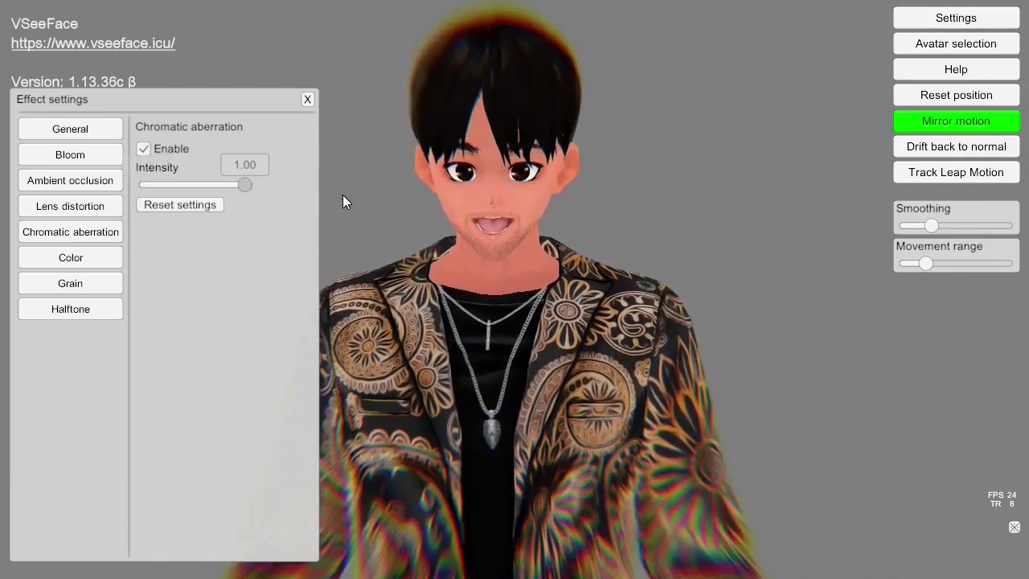
pyautogui.click(143, 149)
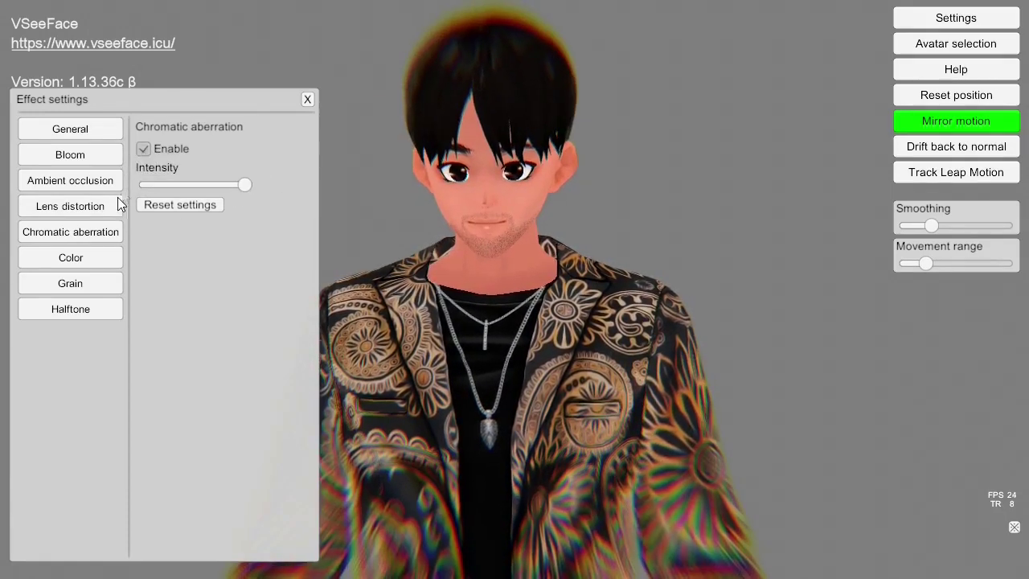
# Step: Try the Color effect with changed Color temperature and Tint at its maximum, and disable the effect
pyautogui.click(84, 257)
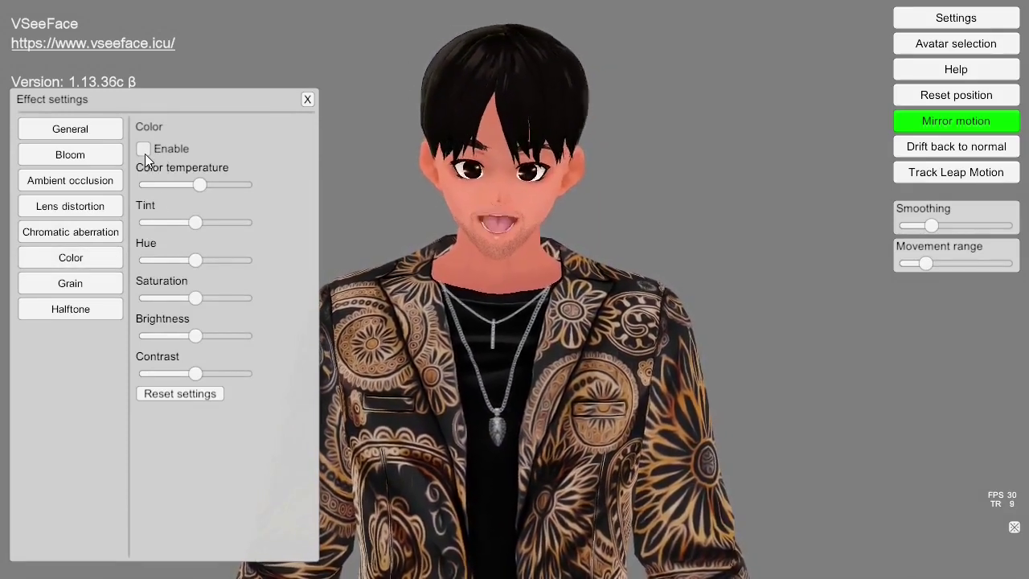
pyautogui.click(143, 149)
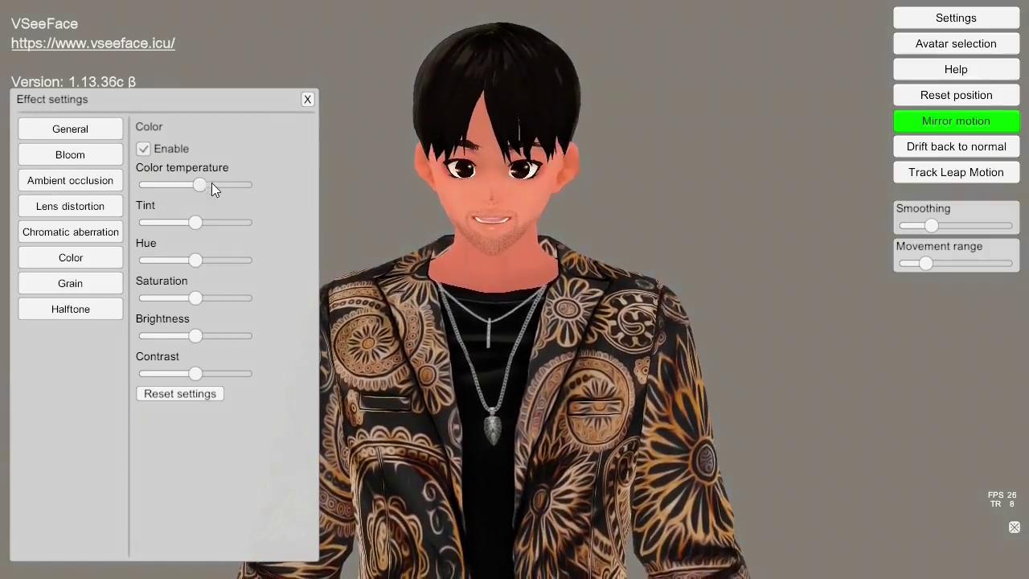
pyautogui.moveTo(200, 186); pyautogui.dragTo(247, 217)
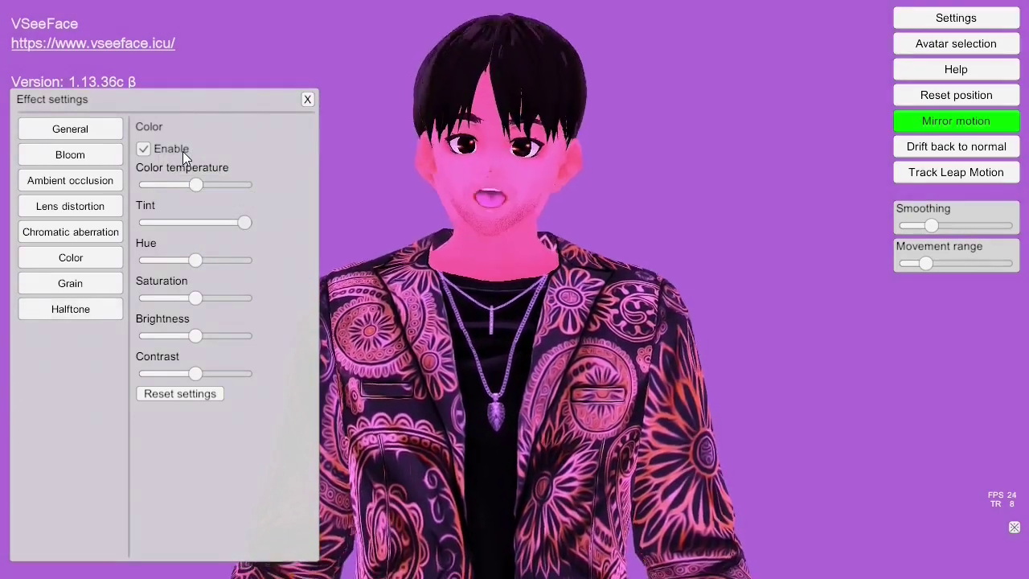
pyautogui.click(182, 151)
# Step: Try the Grain effect with Intensity at its maximum, Size at 3.00 and Luminance contribution near its maximum
pyautogui.click(108, 288)
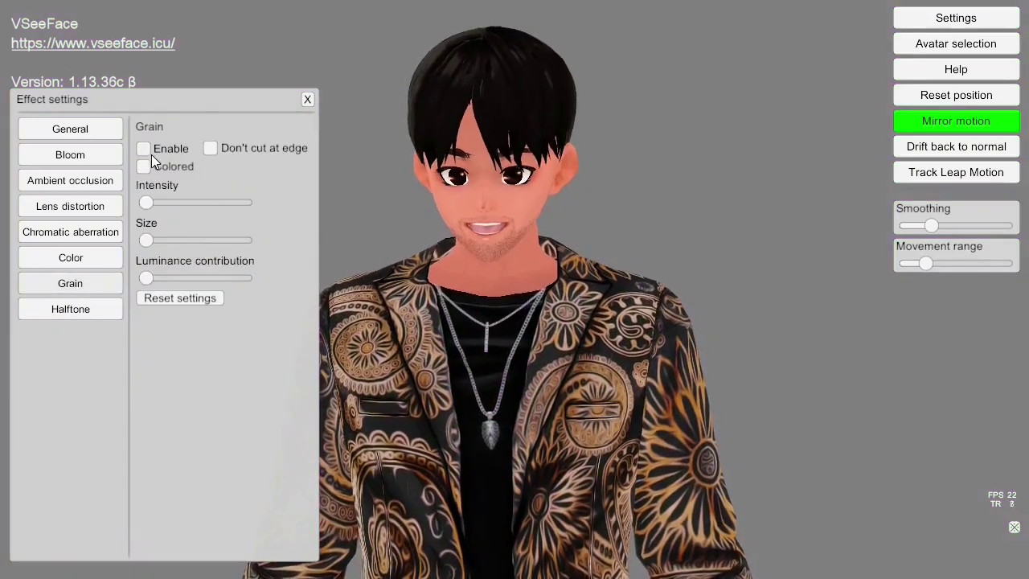
pyautogui.moveTo(147, 201); pyautogui.dragTo(249, 202)
pyautogui.moveTo(147, 239); pyautogui.dragTo(254, 241)
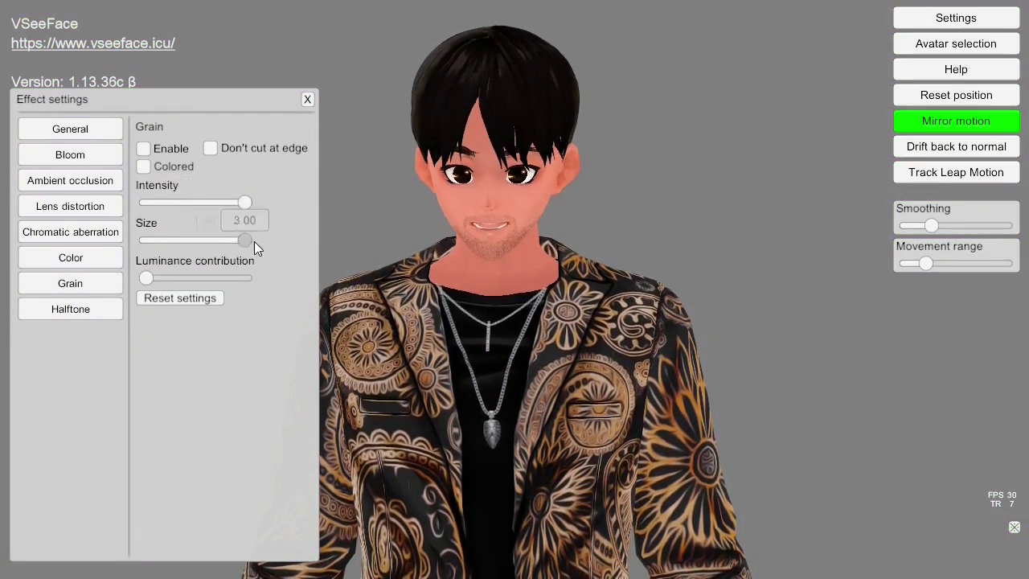
pyautogui.moveTo(146, 278); pyautogui.dragTo(249, 277)
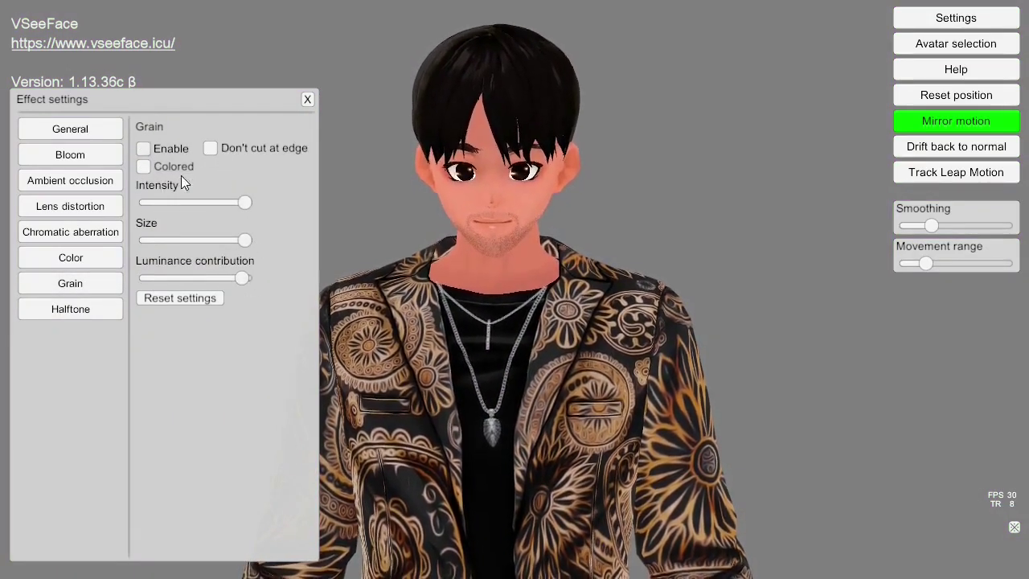
pyautogui.click(173, 149)
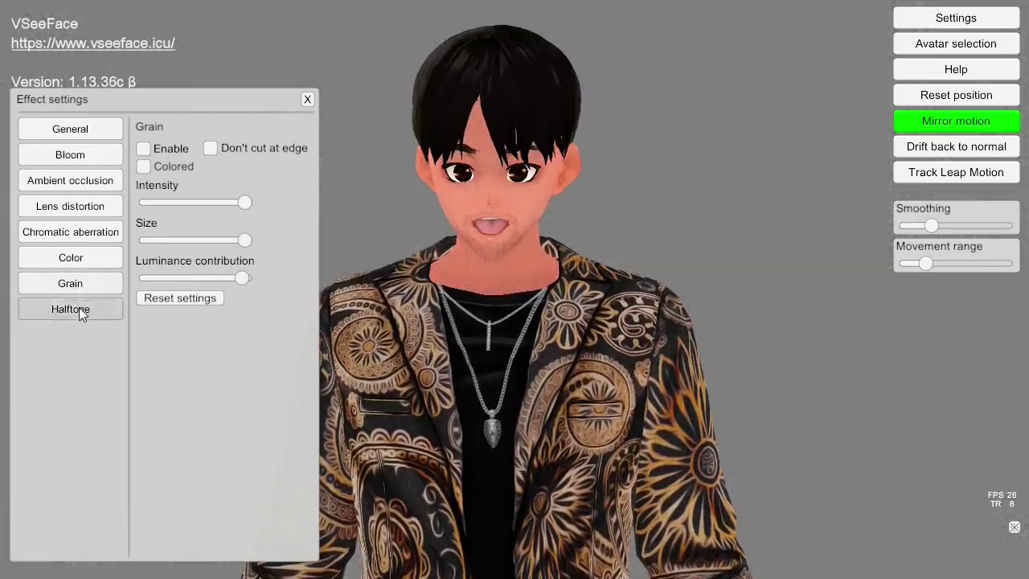
# Step: Try Halftone with a low White level, slightly higher Black level and Dot grid size of 12.83, and reset its settings
pyautogui.click(79, 309)
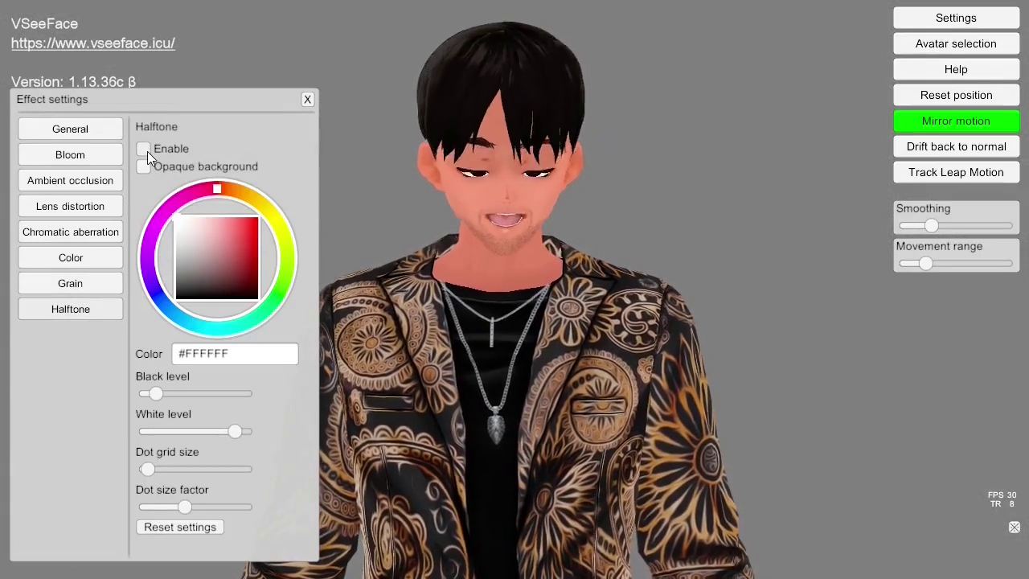
pyautogui.click(147, 153)
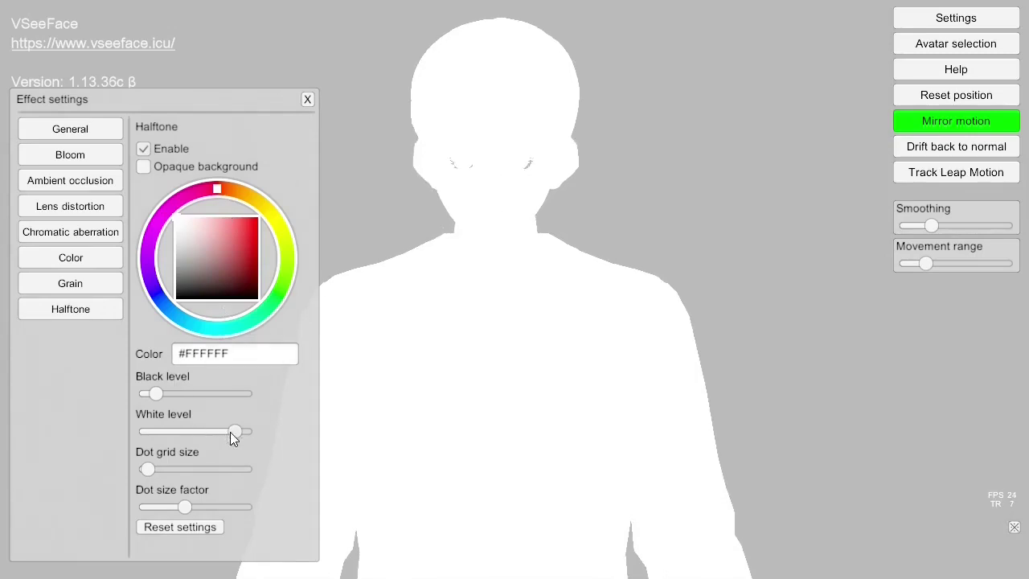
pyautogui.moveTo(230, 431); pyautogui.dragTo(162, 429)
pyautogui.moveTo(155, 393); pyautogui.dragTo(165, 393)
pyautogui.moveTo(147, 468); pyautogui.dragTo(168, 467)
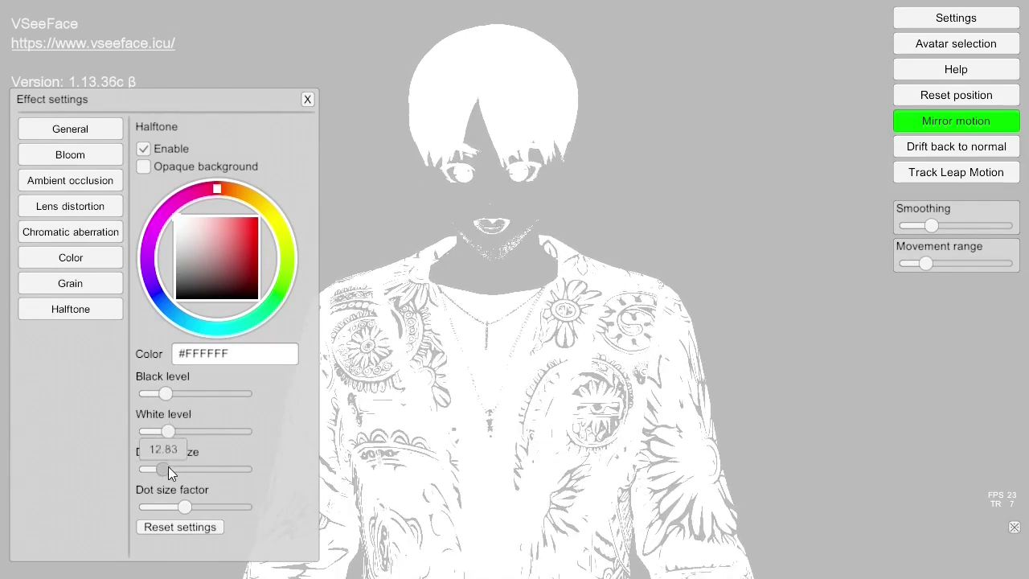
pyautogui.click(193, 527)
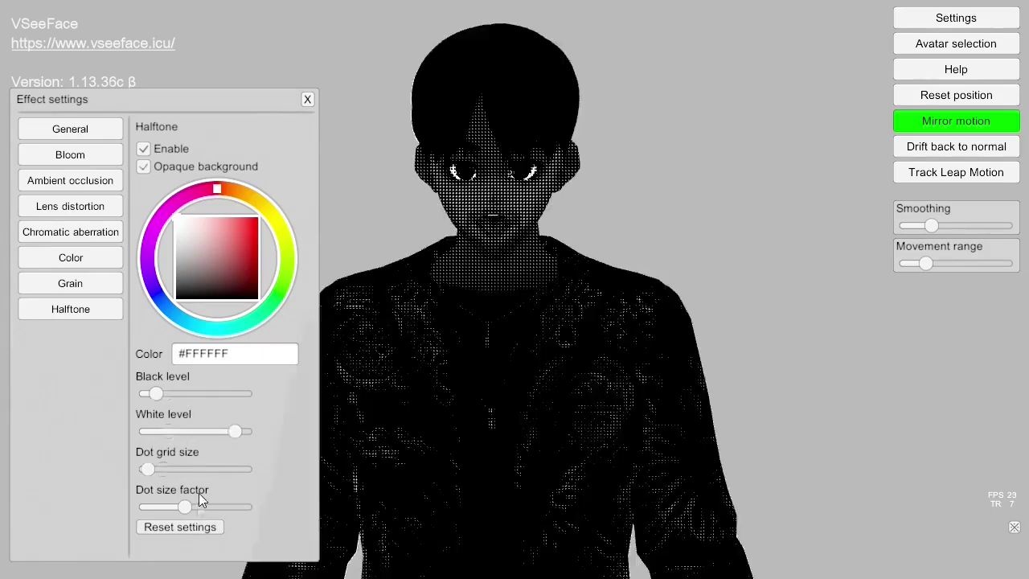
# Step: Lower Halftone's White level to about midway, disable the effect, and close the effect settings
pyautogui.moveTo(235, 432); pyautogui.dragTo(187, 433)
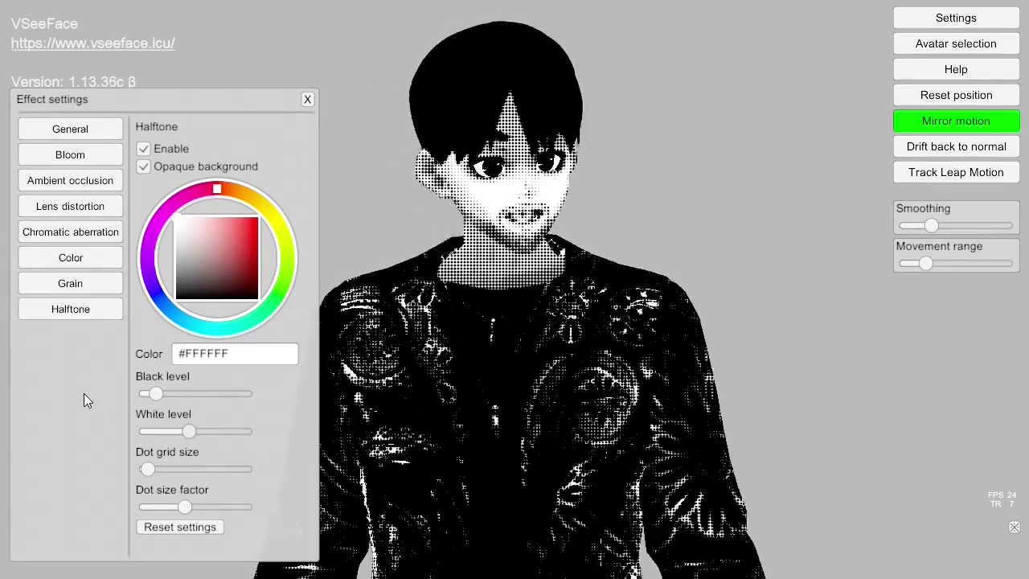
pyautogui.click(145, 150)
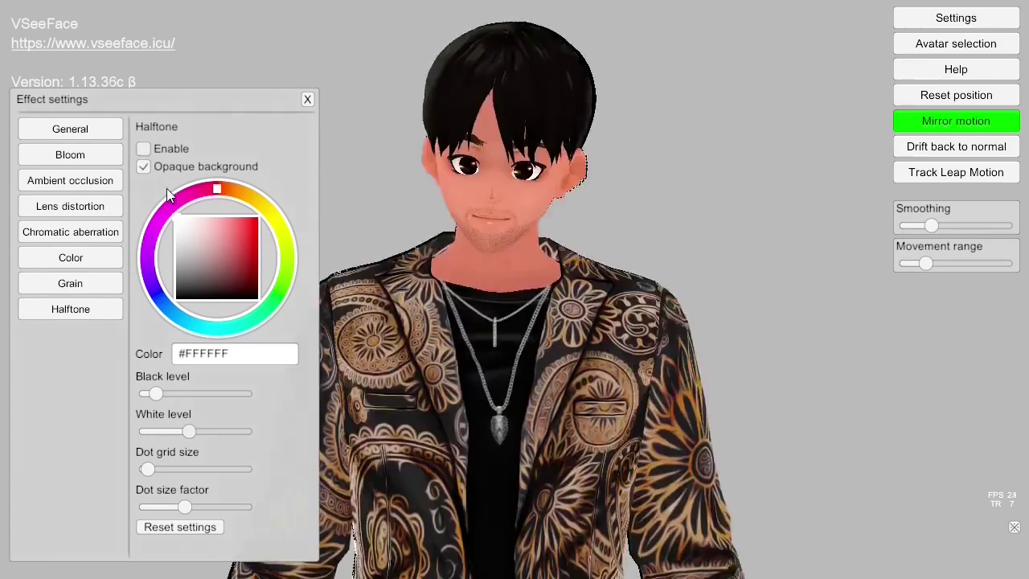
pyautogui.click(307, 100)
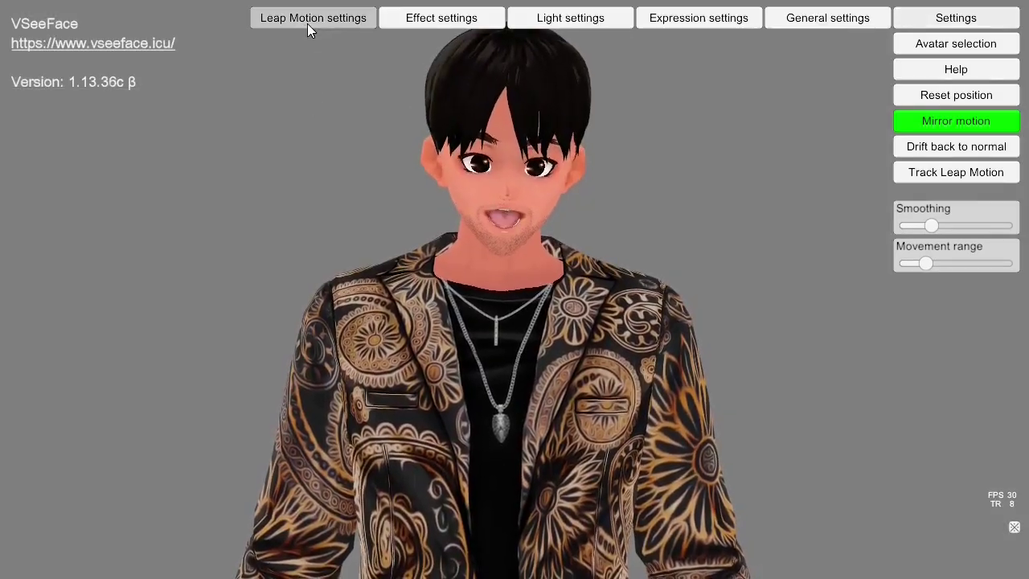
# Step: Check the Leap Motion settings and close them, and hide the interface so only the avatar is displayed
pyautogui.click(307, 19)
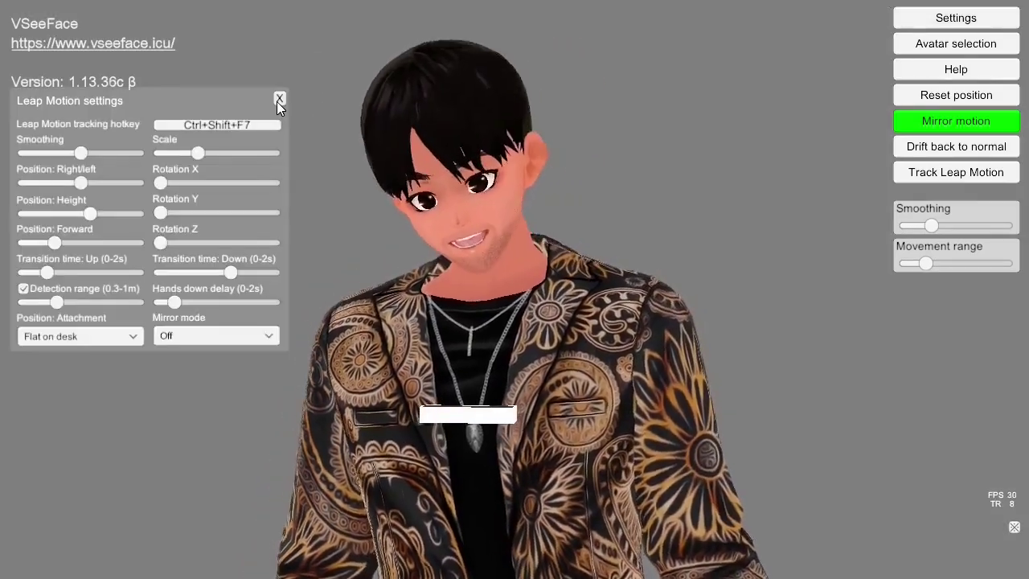
pyautogui.click(279, 100)
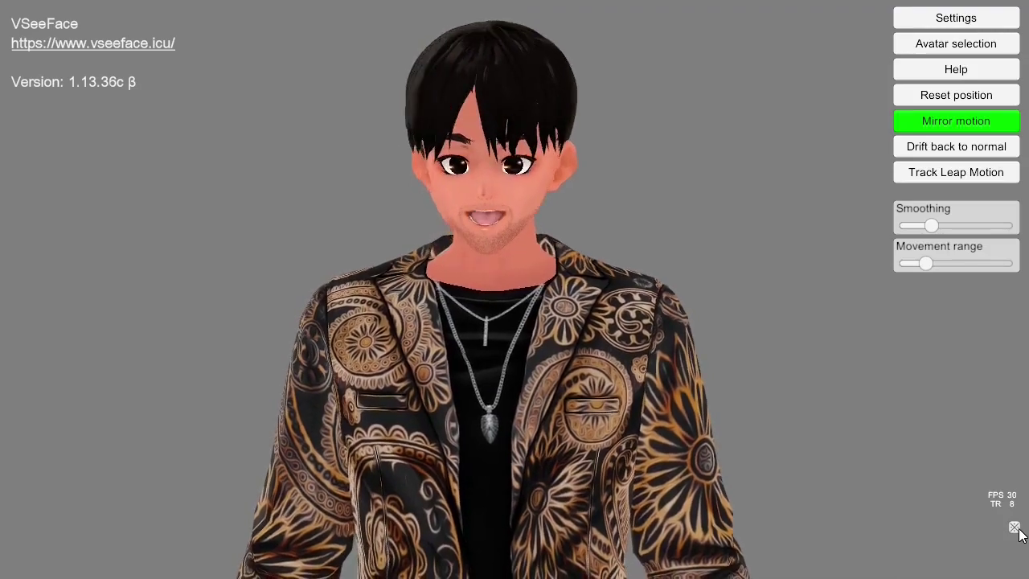
pyautogui.click(1014, 528)
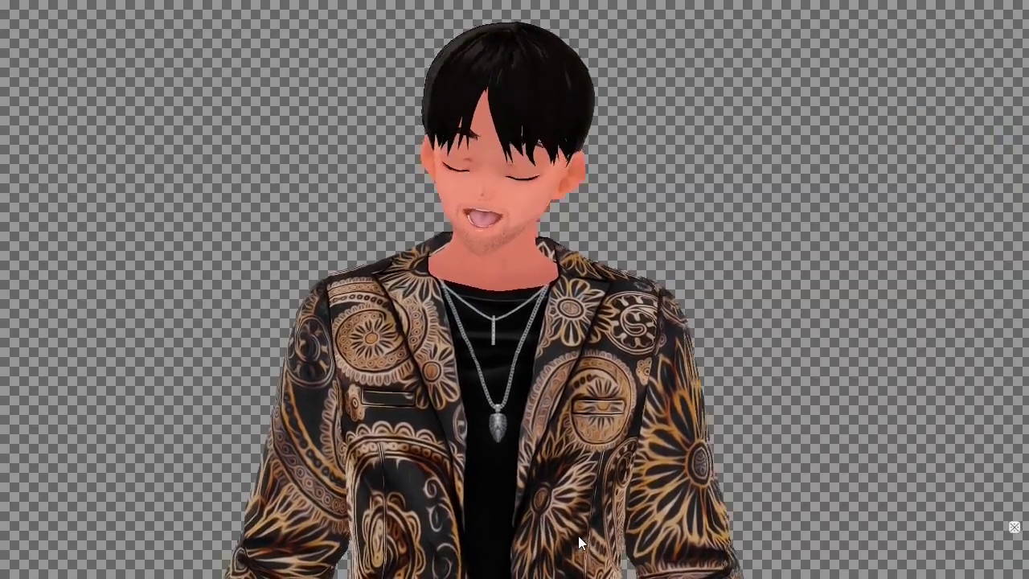